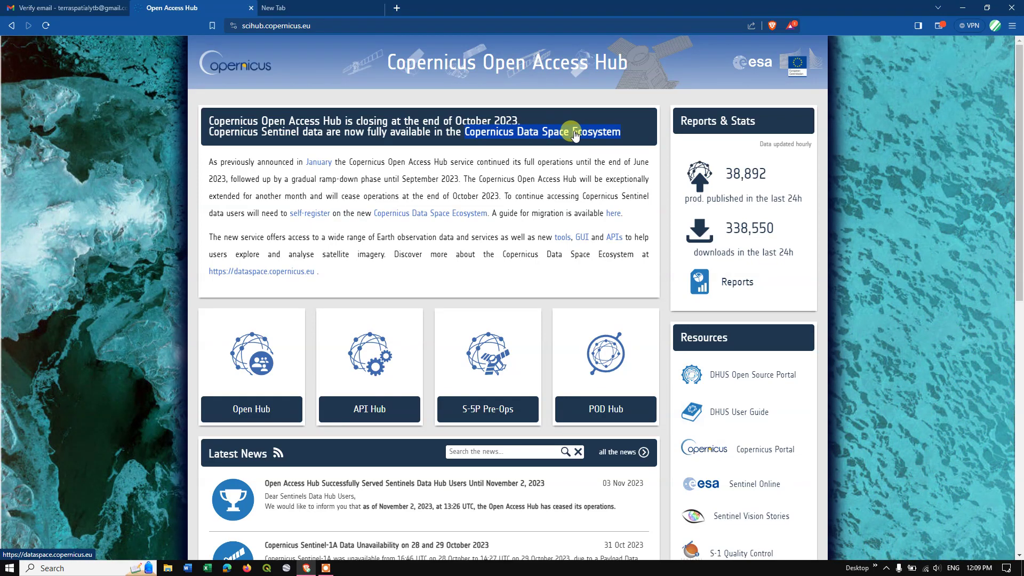
# Search Brave in the empty new tab for the pasted name 'Copernicus Data Space Ecosystem'
pyautogui.click(282, 7)
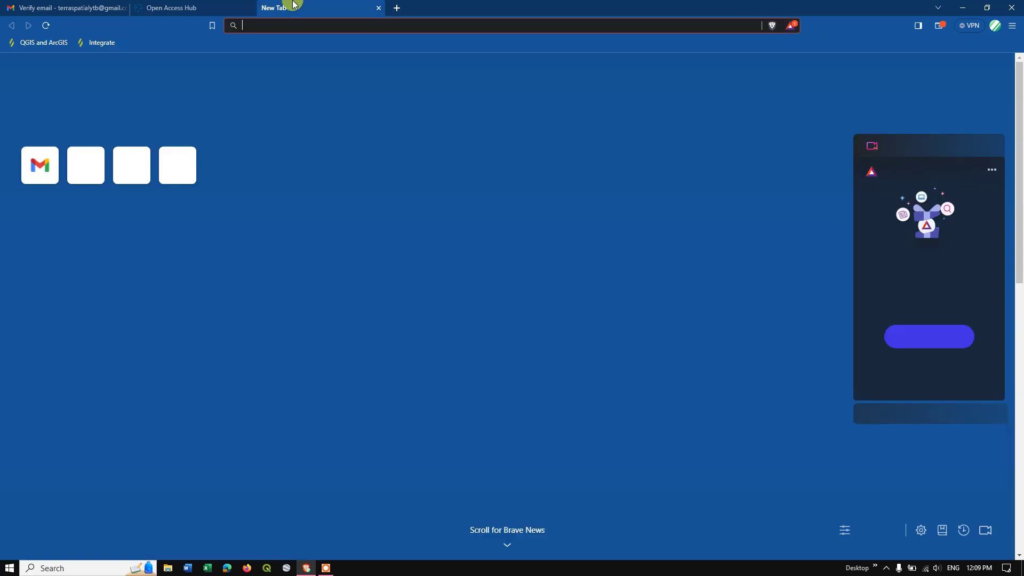
pyautogui.rightClick(270, 22)
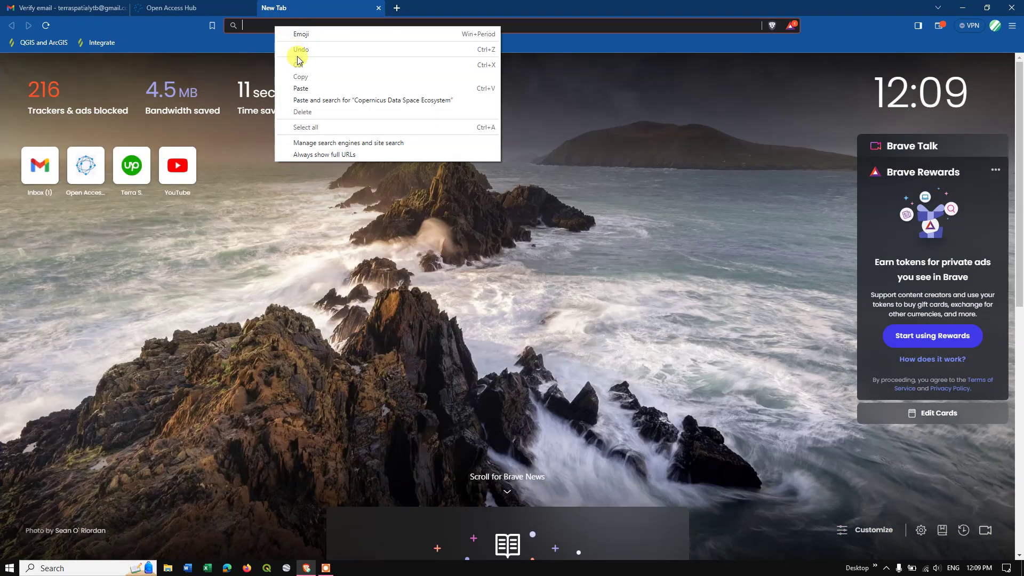
pyautogui.click(296, 84)
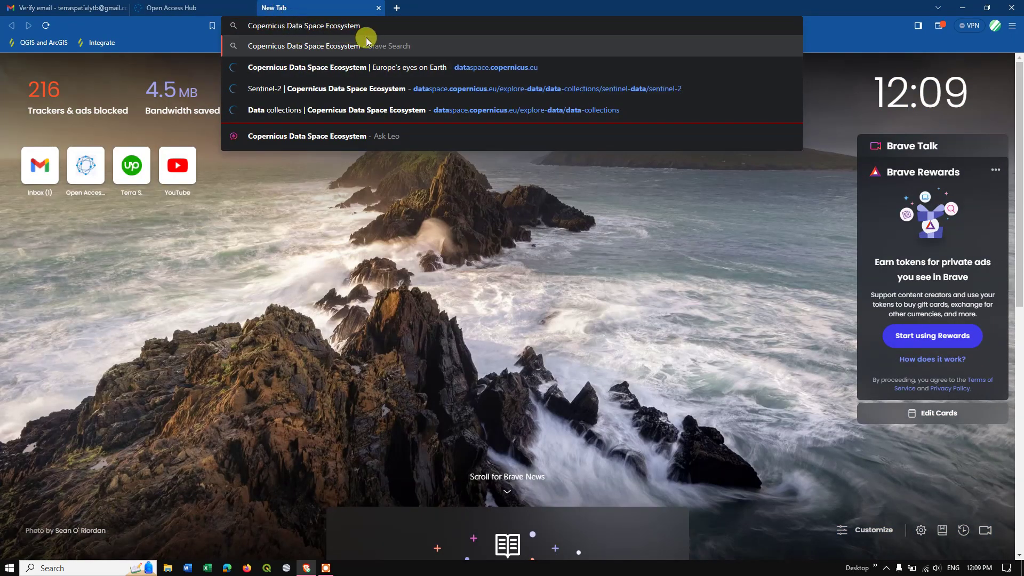
pyautogui.press('Return')
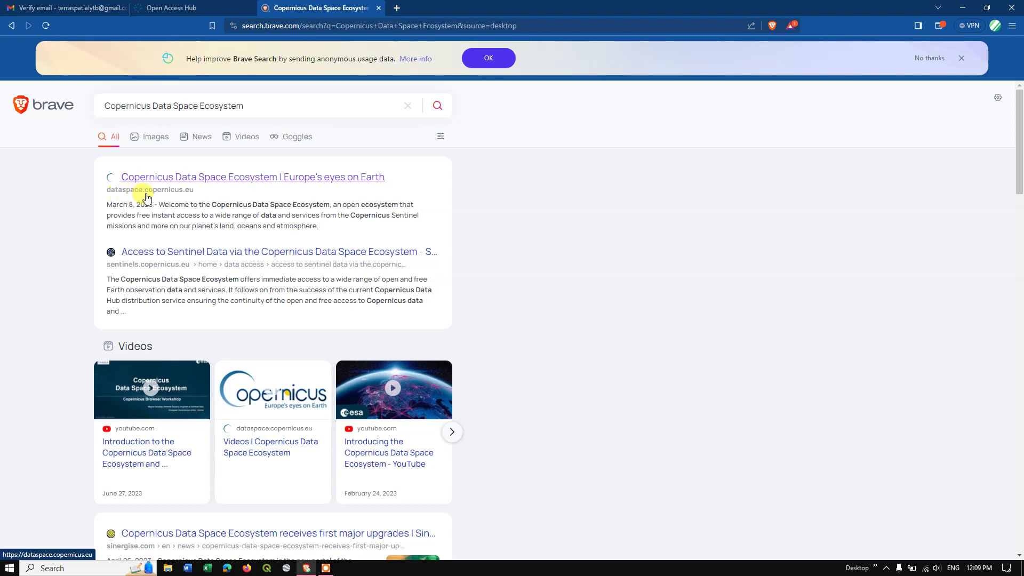
# Open the dataspace.copernicus.eu result and go to Explore Data's Data collections page
pyautogui.click(222, 182)
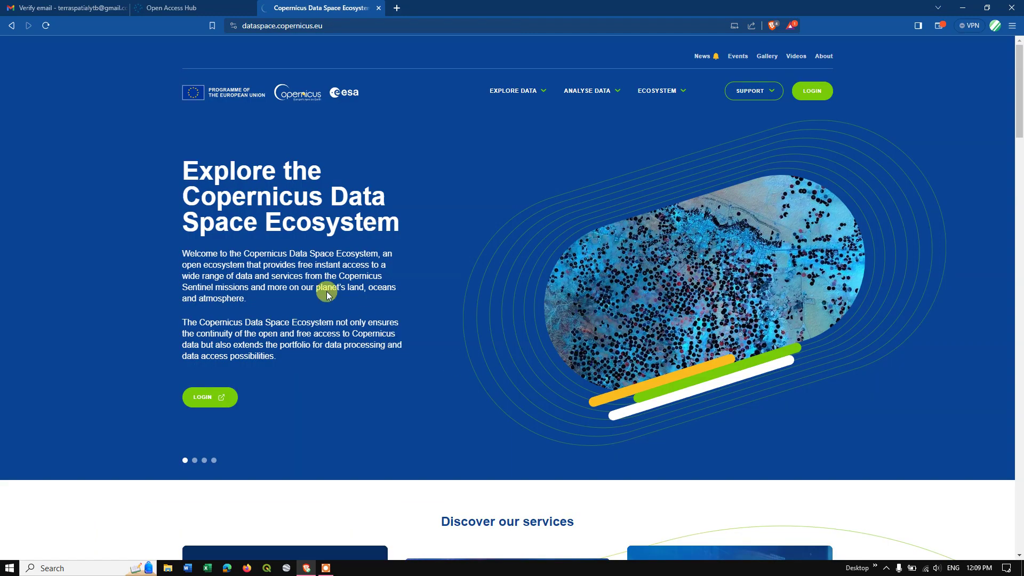
pyautogui.click(657, 91)
pyautogui.click(517, 91)
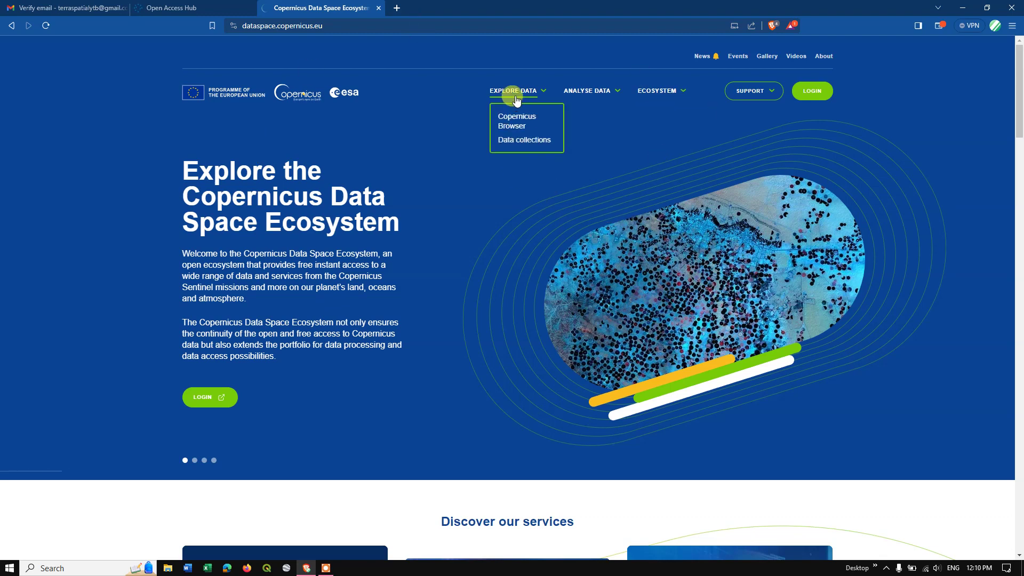
pyautogui.click(525, 140)
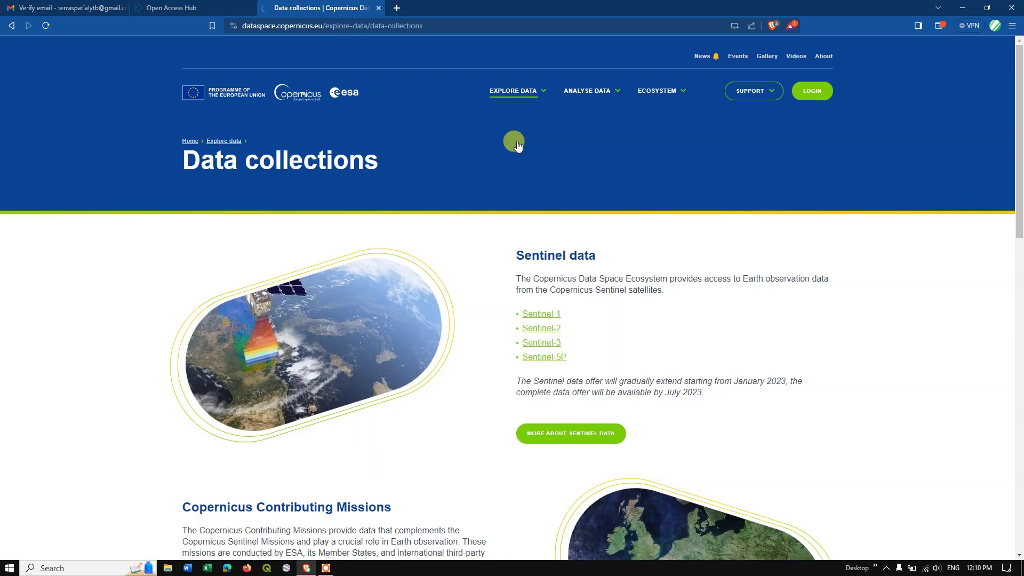
# Open the Sentinel-2 collection page and read through its L1C and L2A product description
pyautogui.scroll(-2, 546, 256)
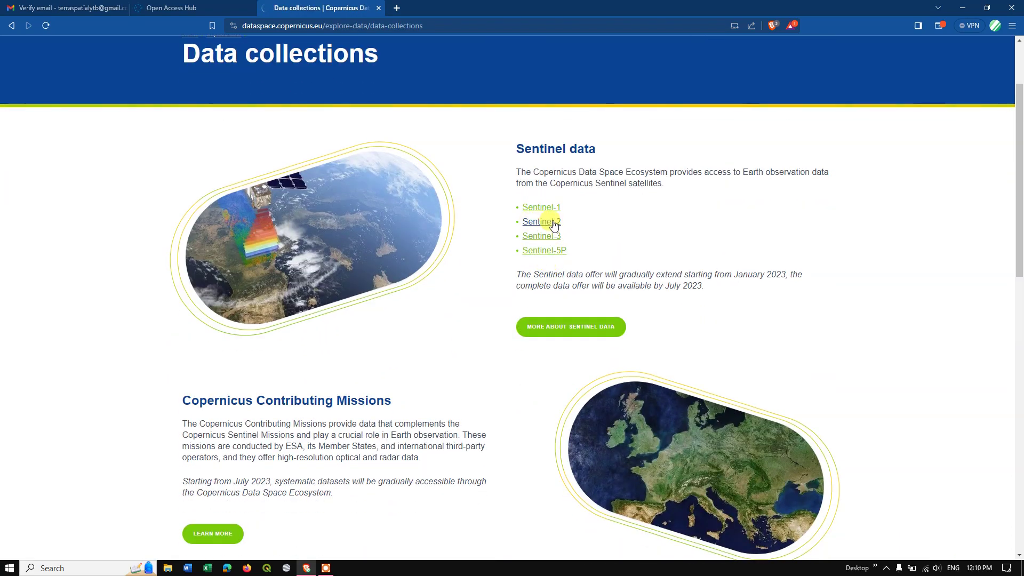
pyautogui.click(553, 224)
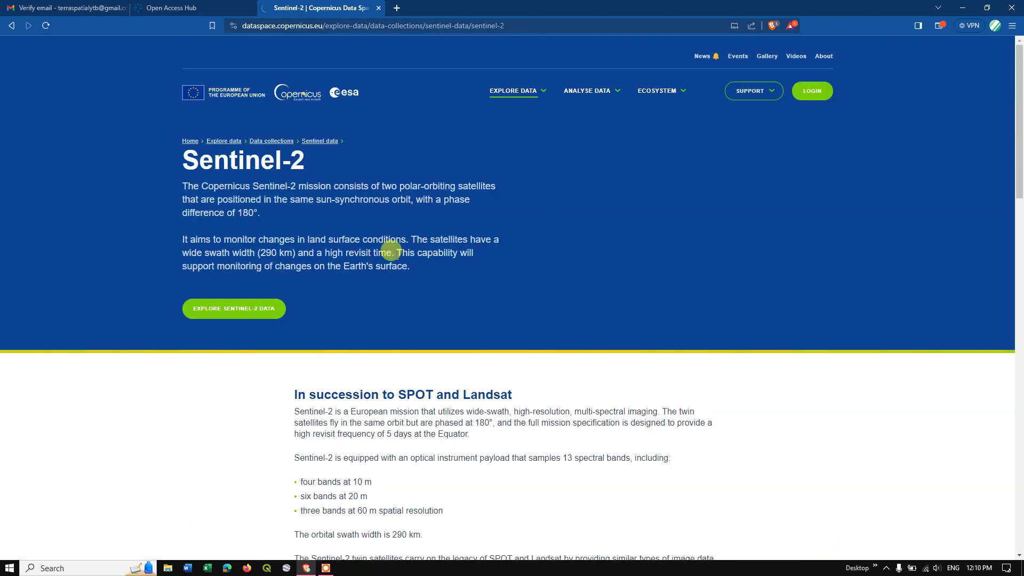
pyautogui.scroll(-4, 391, 252)
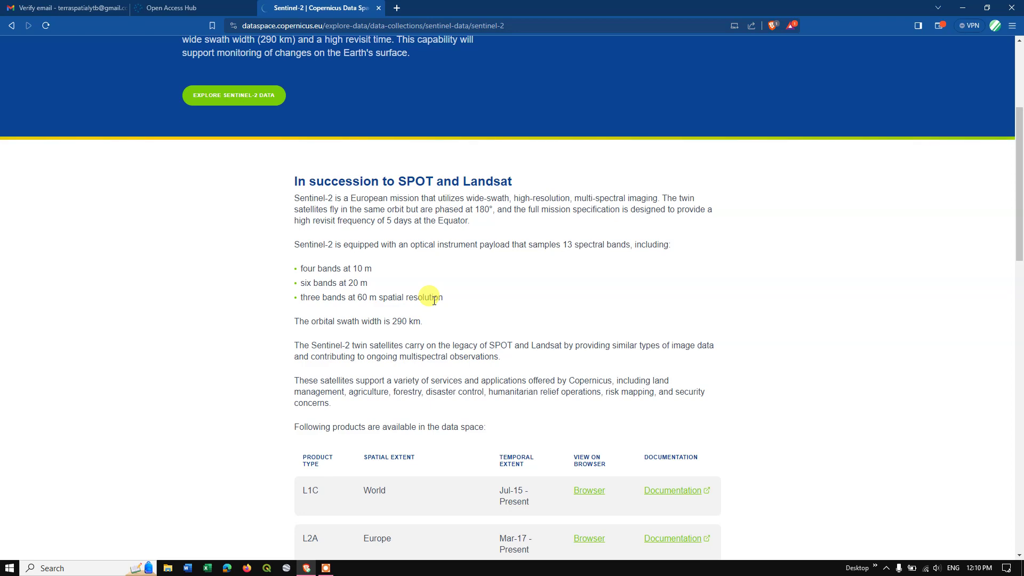
pyautogui.scroll(3, 432, 298)
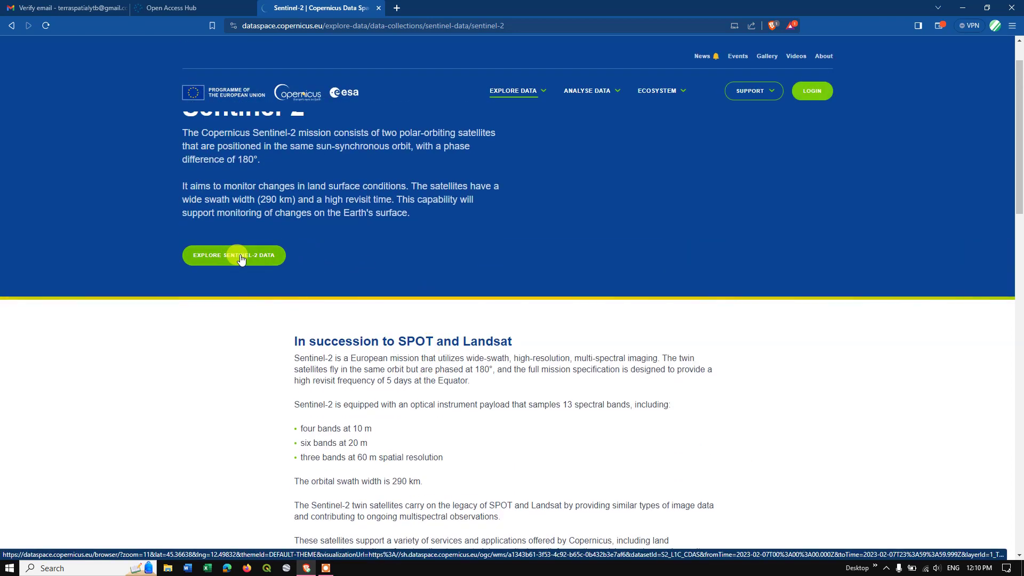
# Launch Copernicus Browser for Sentinel-2 data and start registering a new account from the login window
pyautogui.click(240, 256)
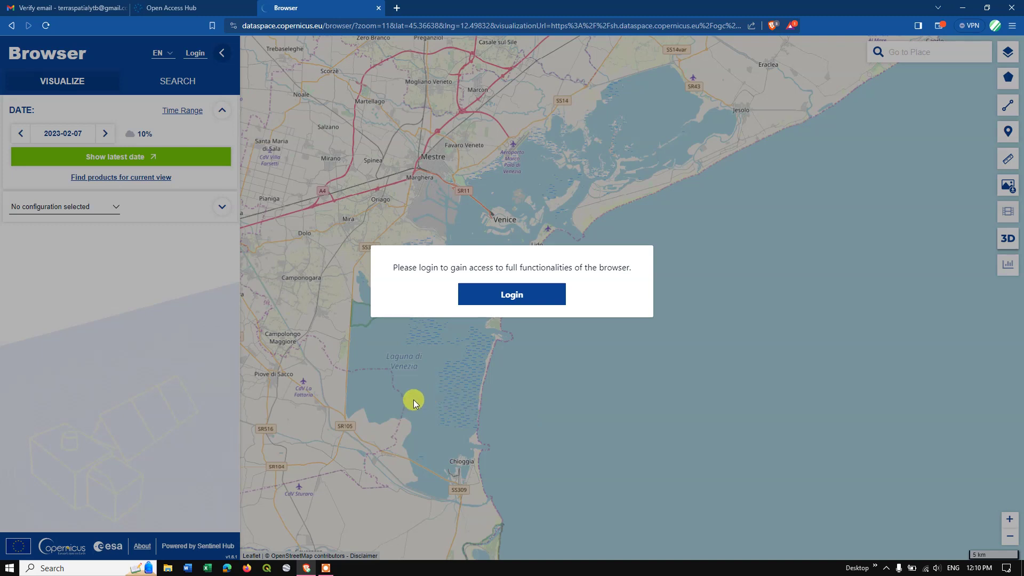
pyautogui.click(519, 296)
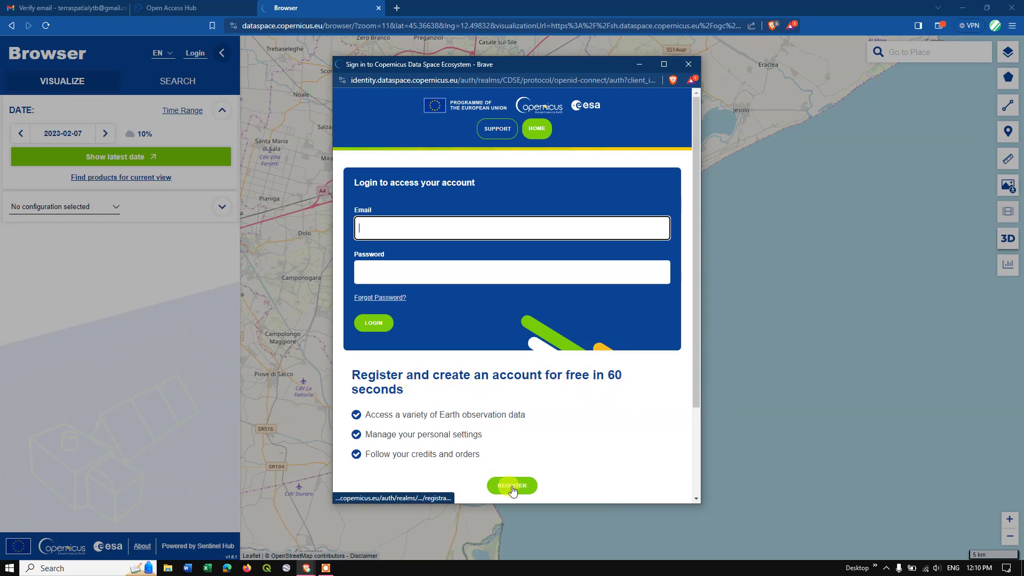
pyautogui.scroll(-1, 527, 487)
pyautogui.click(513, 436)
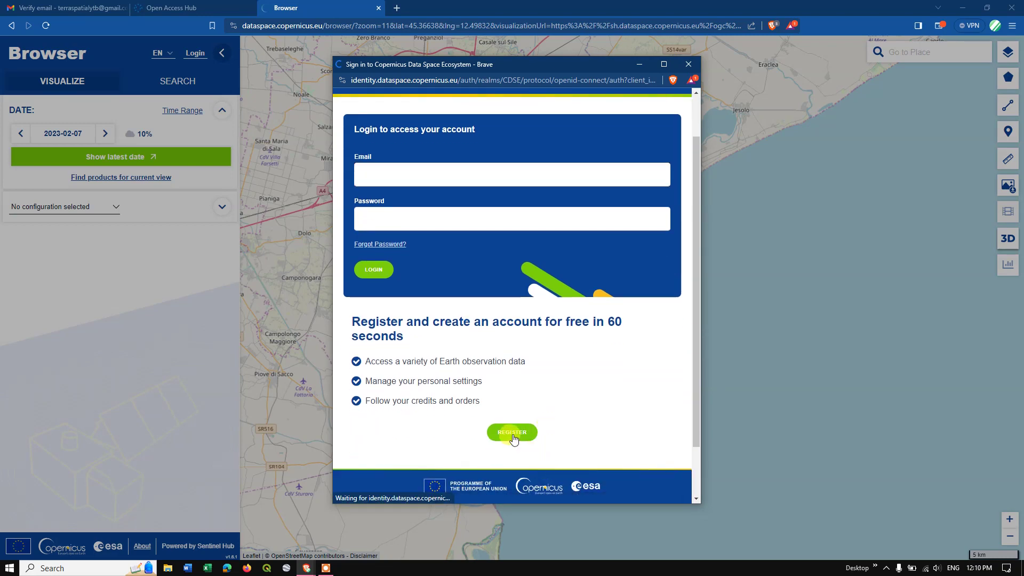
# Fill in first name, last name and e-mail from saved entries, then the account password twice
pyautogui.click(362, 235)
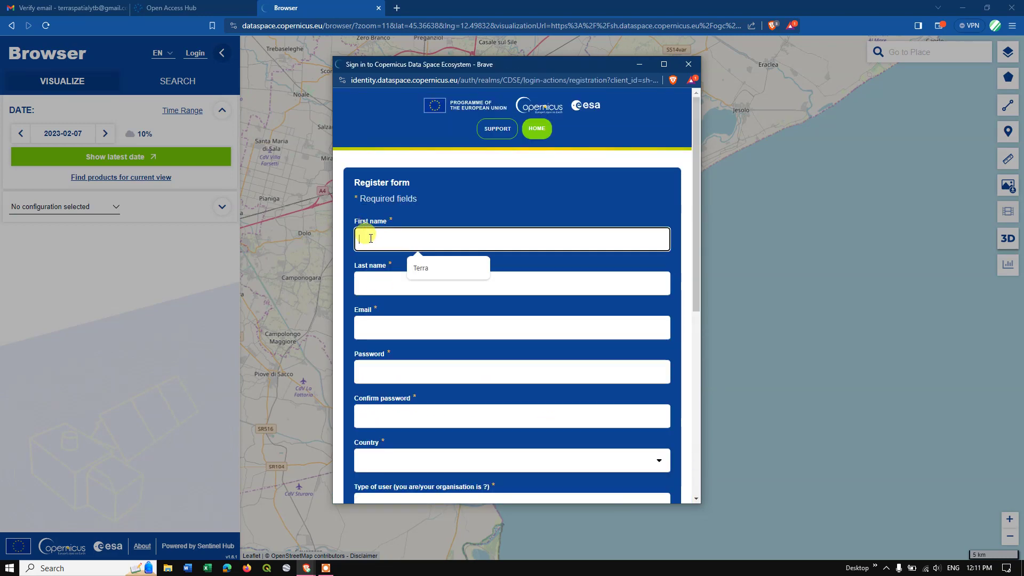
pyautogui.click(410, 267)
pyautogui.click(386, 288)
pyautogui.click(412, 311)
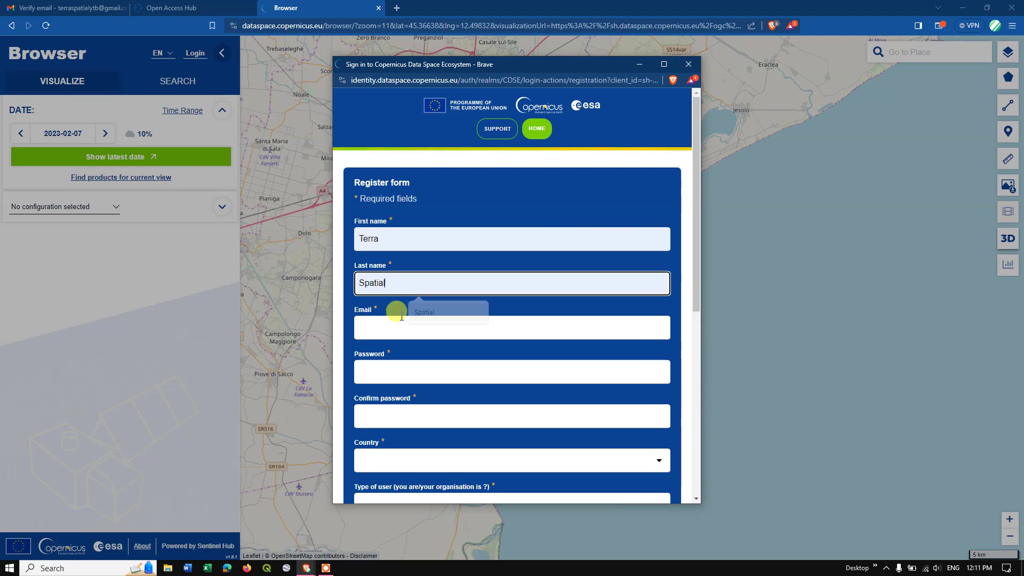
pyautogui.click(388, 325)
pyautogui.click(421, 356)
pyautogui.scroll(-2, 405, 328)
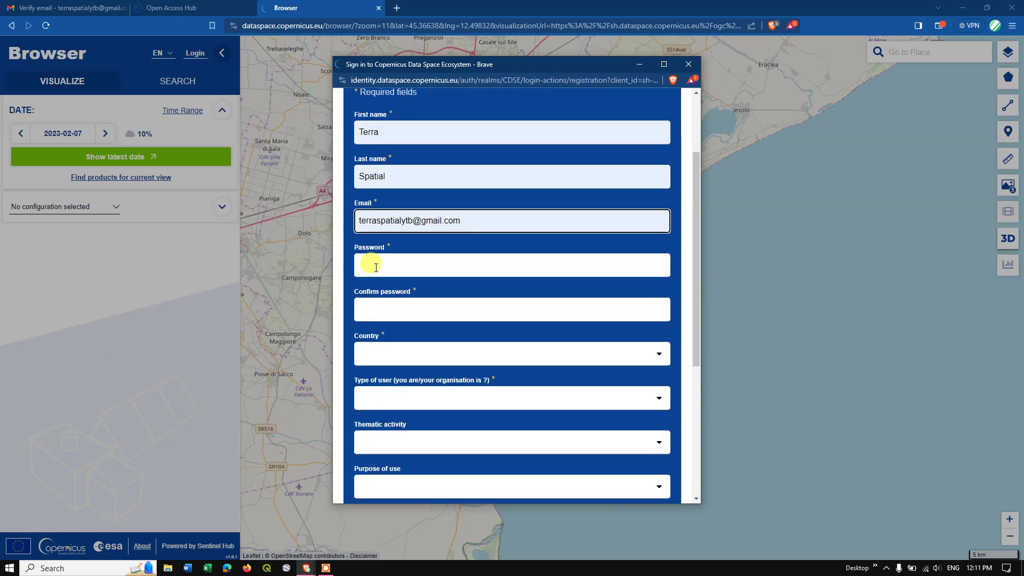
pyautogui.click(376, 268)
pyautogui.click(368, 309)
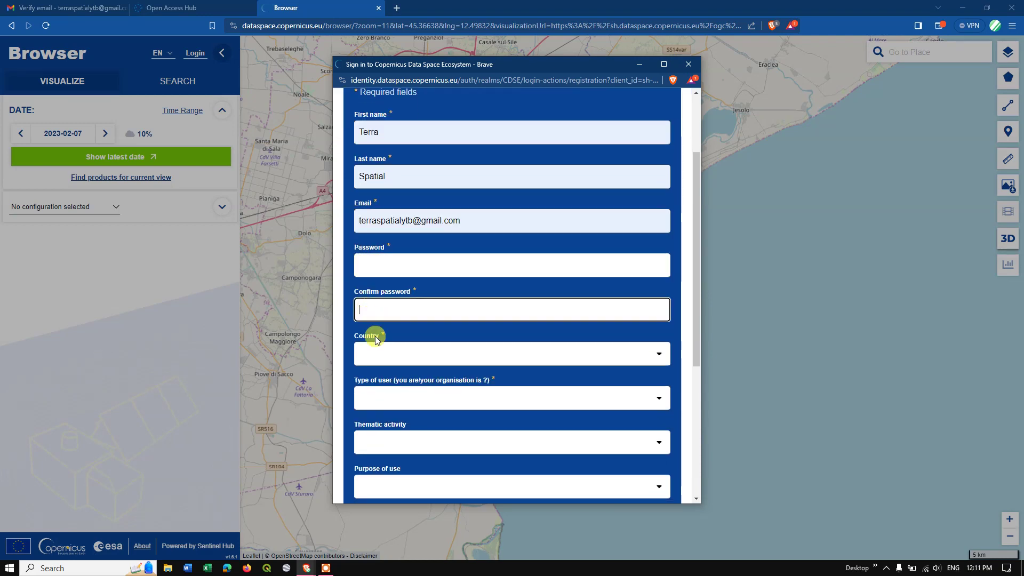
# Set country to Bangladesh, user type to Other and thematic activity to Land
pyautogui.click(378, 355)
pyautogui.scroll(-1, 389, 326)
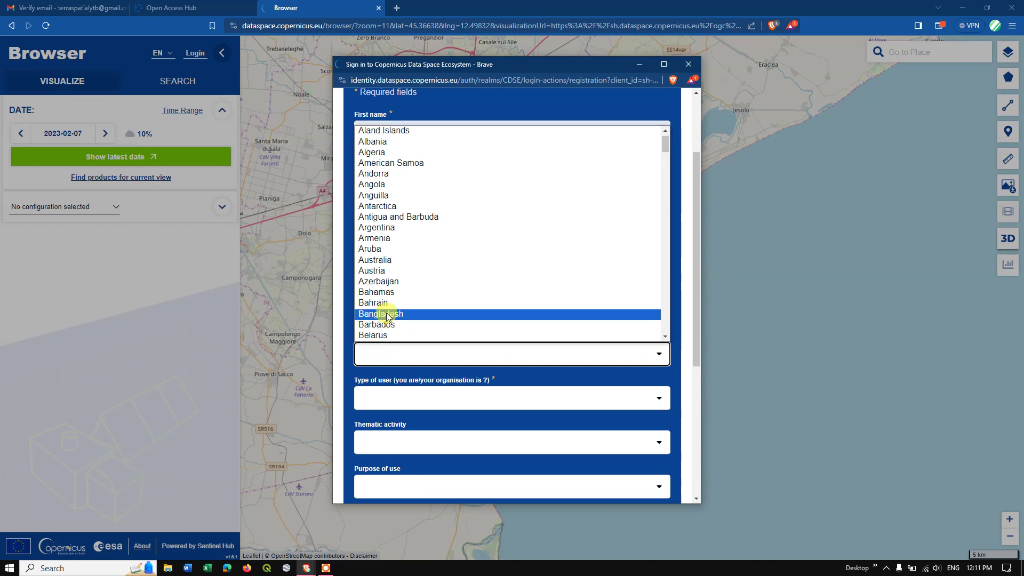
pyautogui.click(389, 315)
pyautogui.scroll(-2, 390, 315)
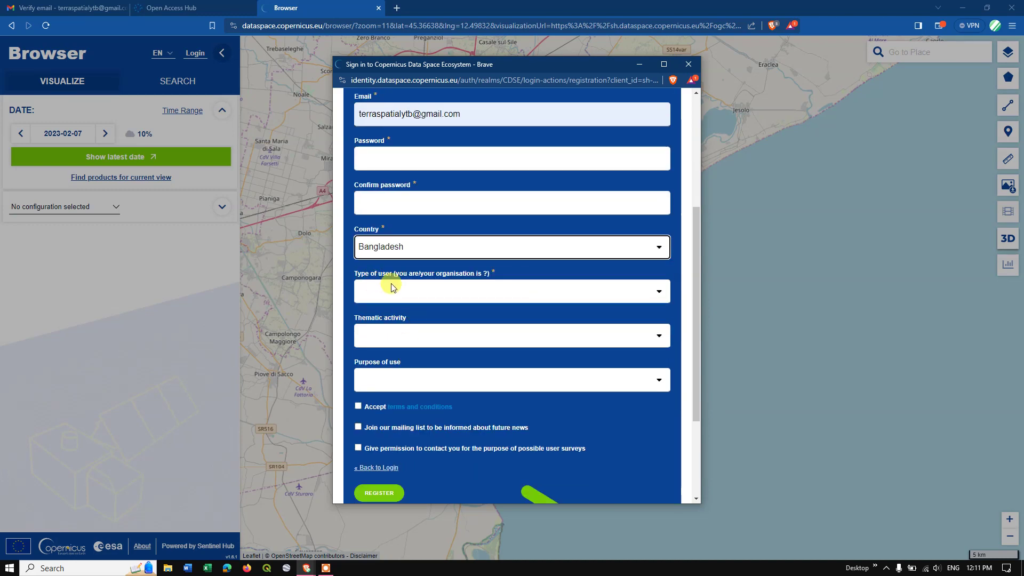
pyautogui.click(416, 295)
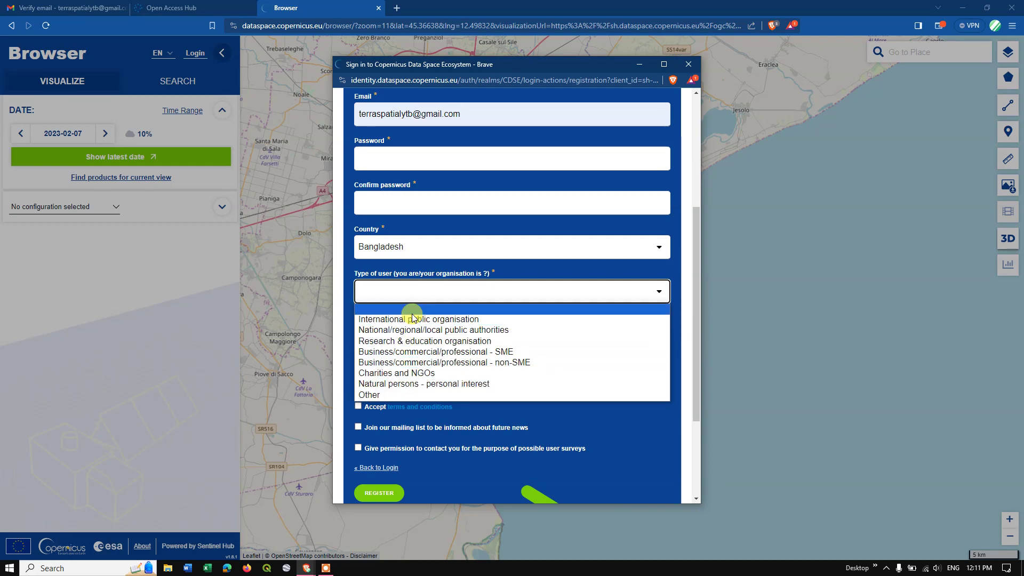
pyautogui.click(409, 398)
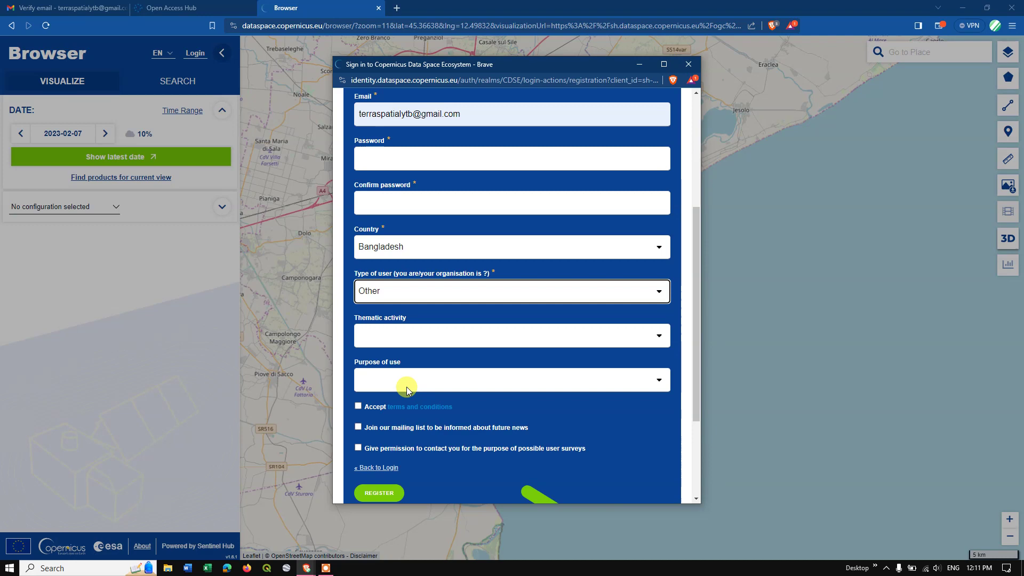
pyautogui.click(395, 337)
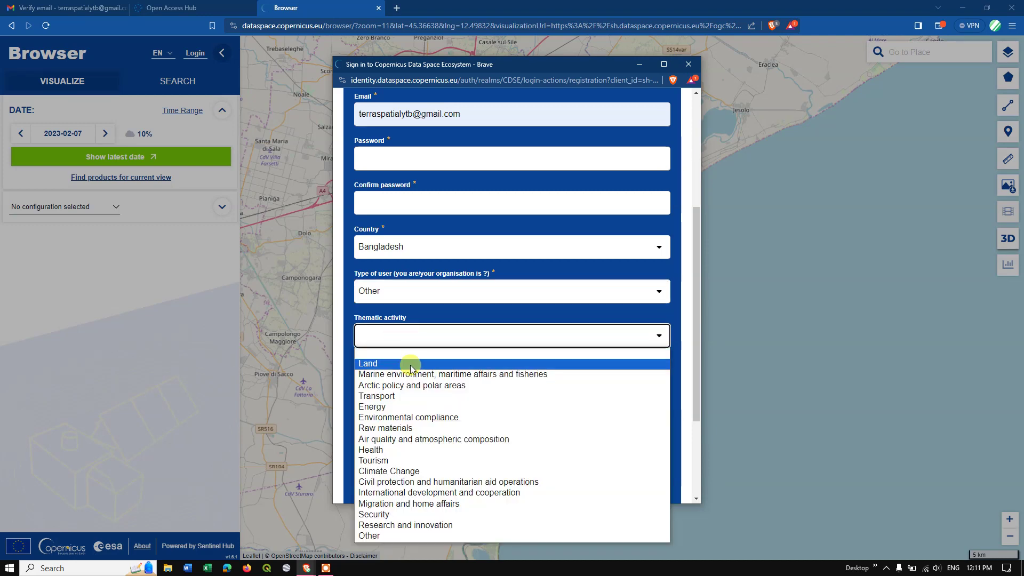
pyautogui.click(411, 366)
pyautogui.click(403, 337)
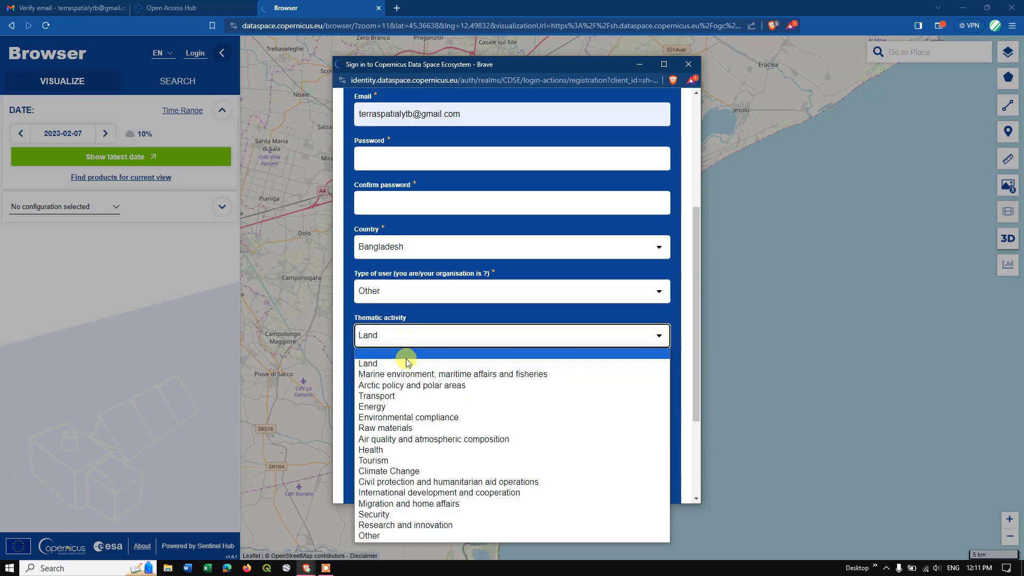
pyautogui.click(345, 322)
# Choose Education as purpose of use and tick the terms and survey-contact consent boxes
pyautogui.scroll(-1, 389, 365)
pyautogui.click(394, 329)
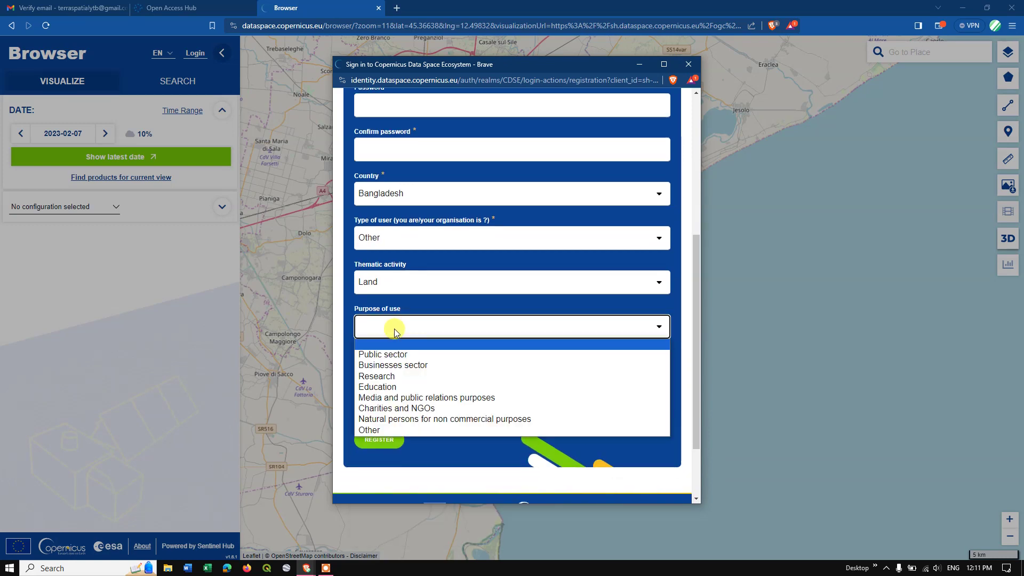
pyautogui.click(386, 391)
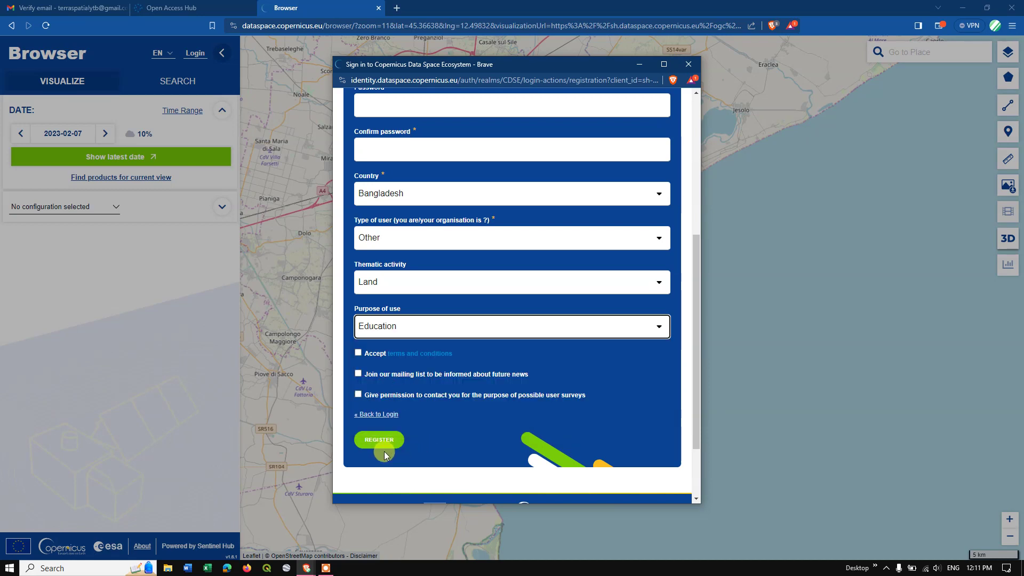
pyautogui.click(358, 354)
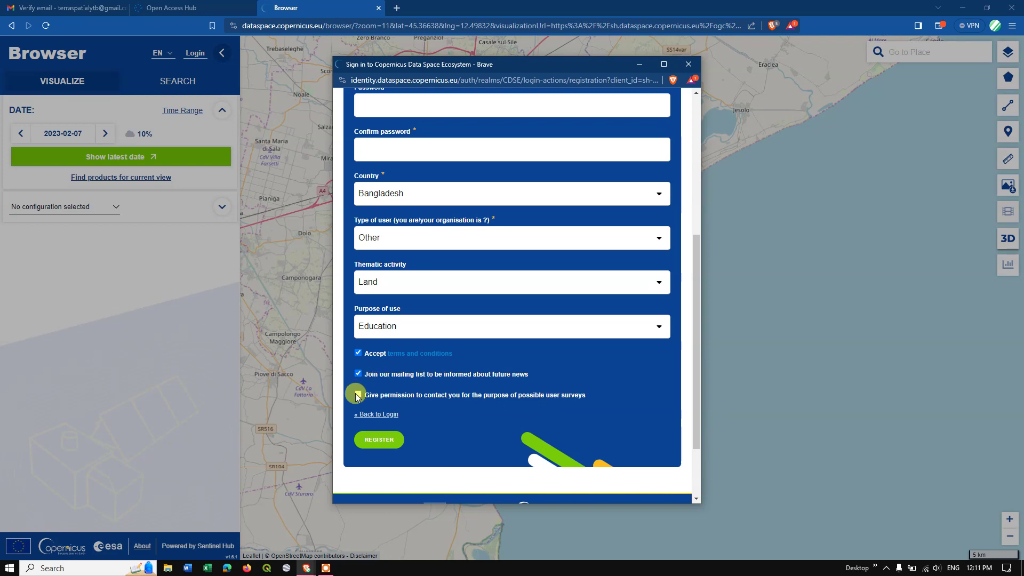
pyautogui.click(387, 444)
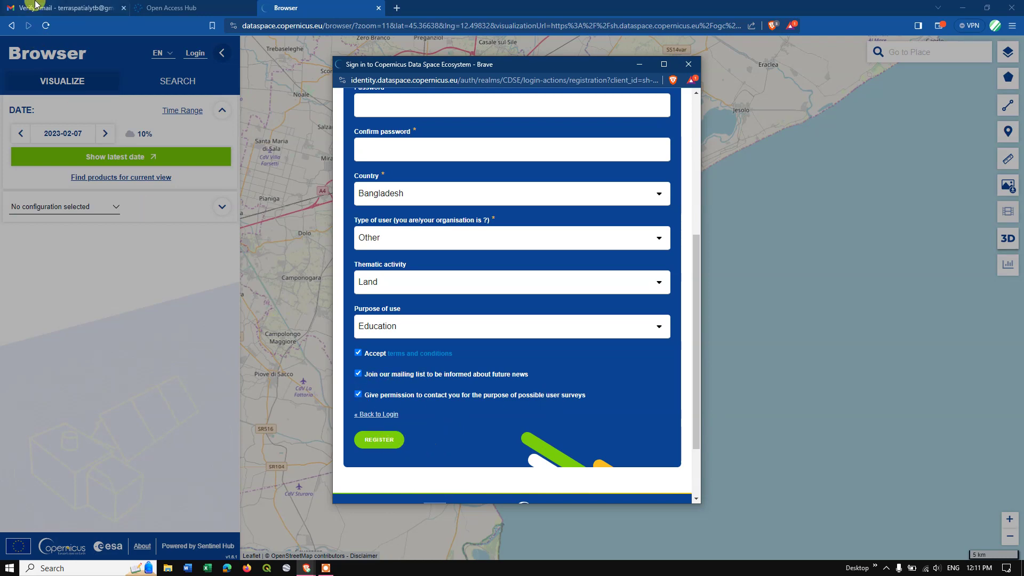
# Follow the Gmail verification link for the new account, then return to the Copernicus Browser tab
pyautogui.click(33, 7)
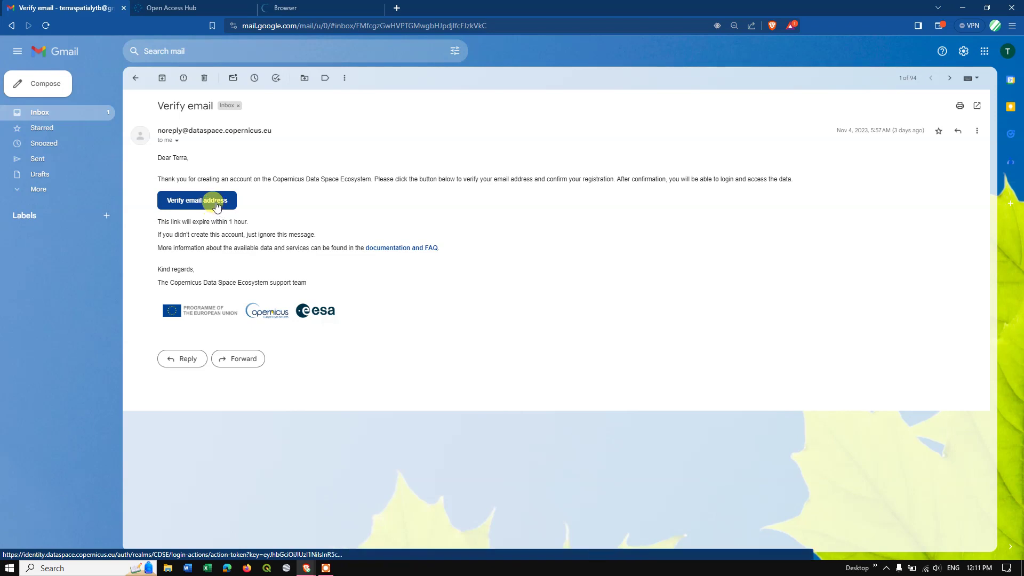
pyautogui.click(285, 6)
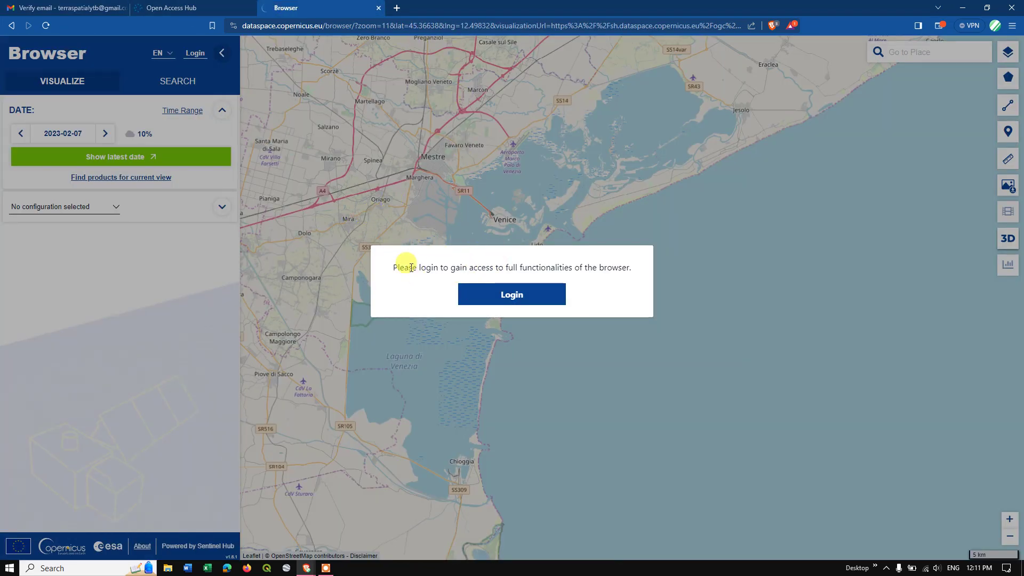
# Log in to Copernicus Browser with the pasted account e-mail and password
pyautogui.click(525, 304)
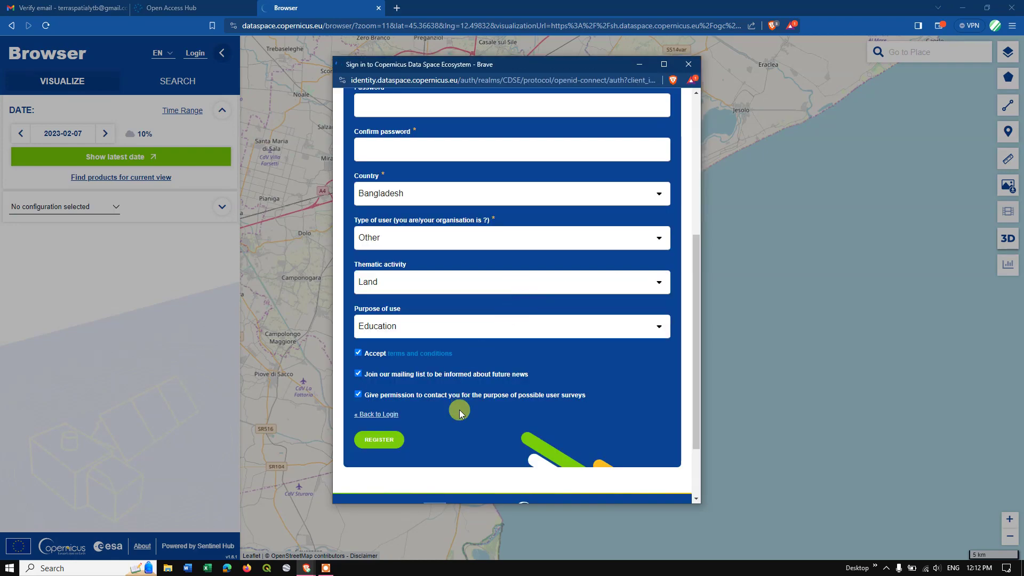
pyautogui.click(376, 414)
pyautogui.hotkey('ctrl', 'v')
pyautogui.click(377, 276)
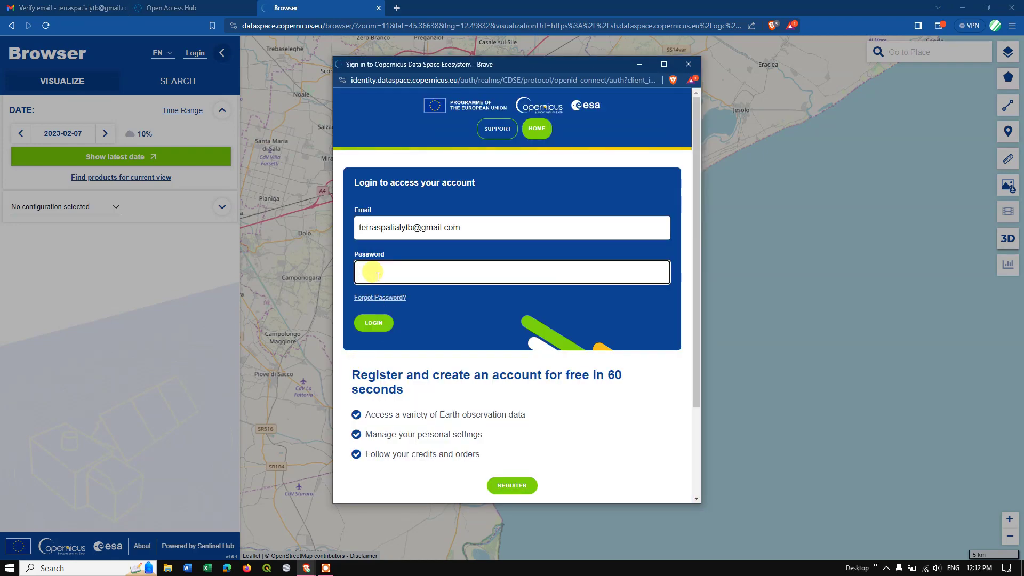
pyautogui.hotkey('ctrl', 'v')
pyautogui.click(378, 323)
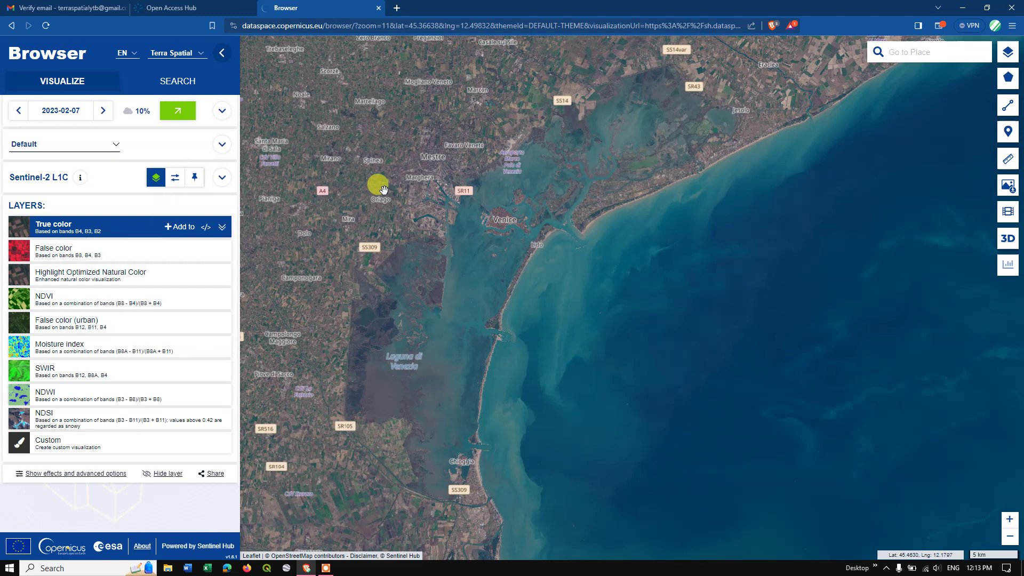
# Open the Search tab and centre the map on Chennai District, India
pyautogui.click(184, 87)
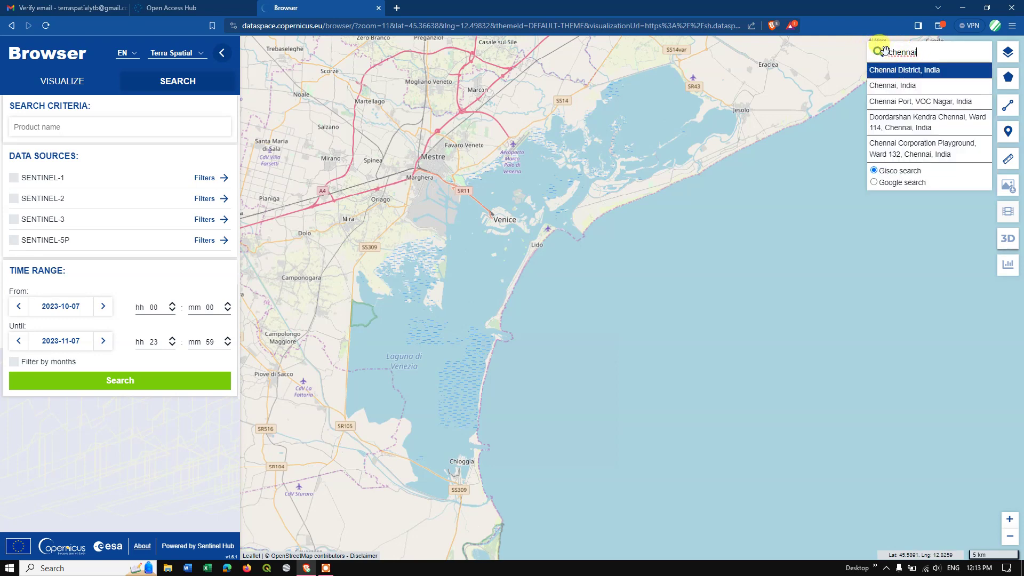
pyautogui.click(931, 76)
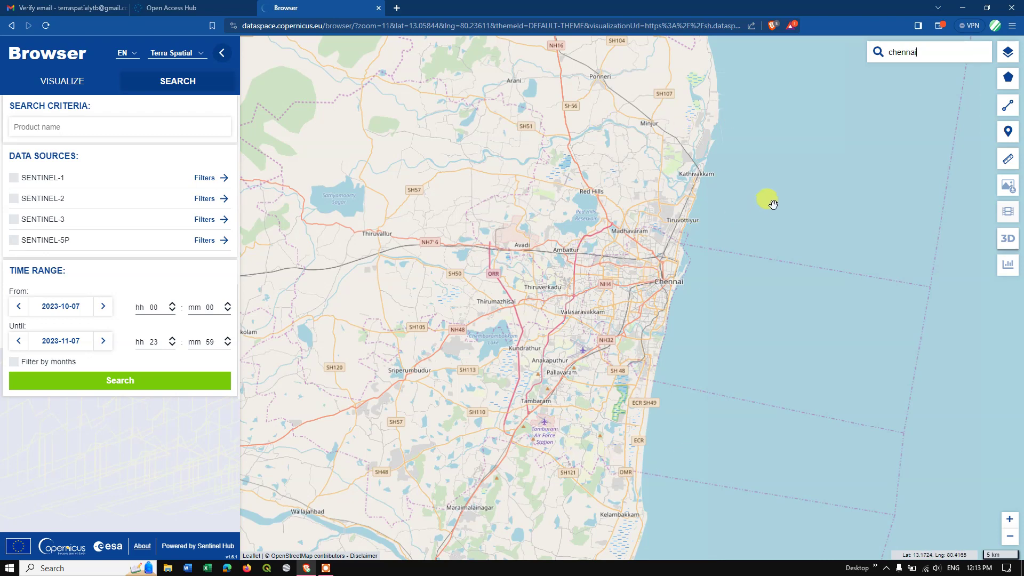
pyautogui.moveTo(1007, 77)
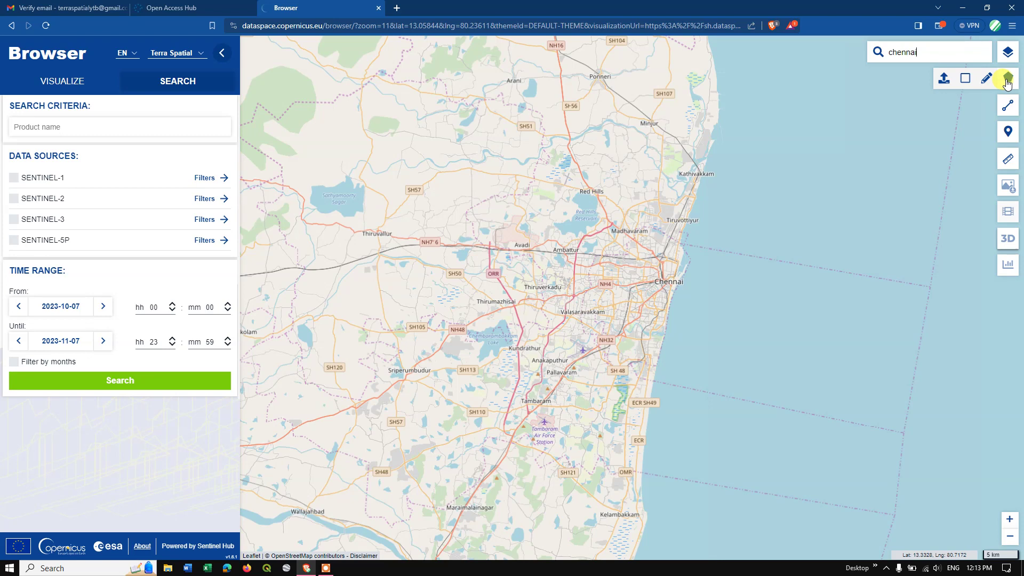
pyautogui.click(942, 79)
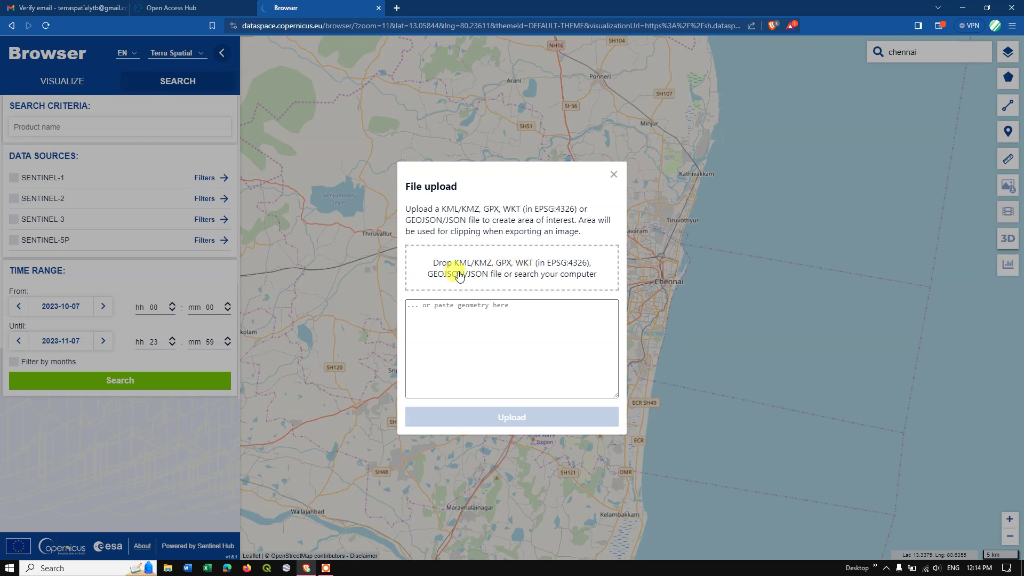
pyautogui.click(612, 174)
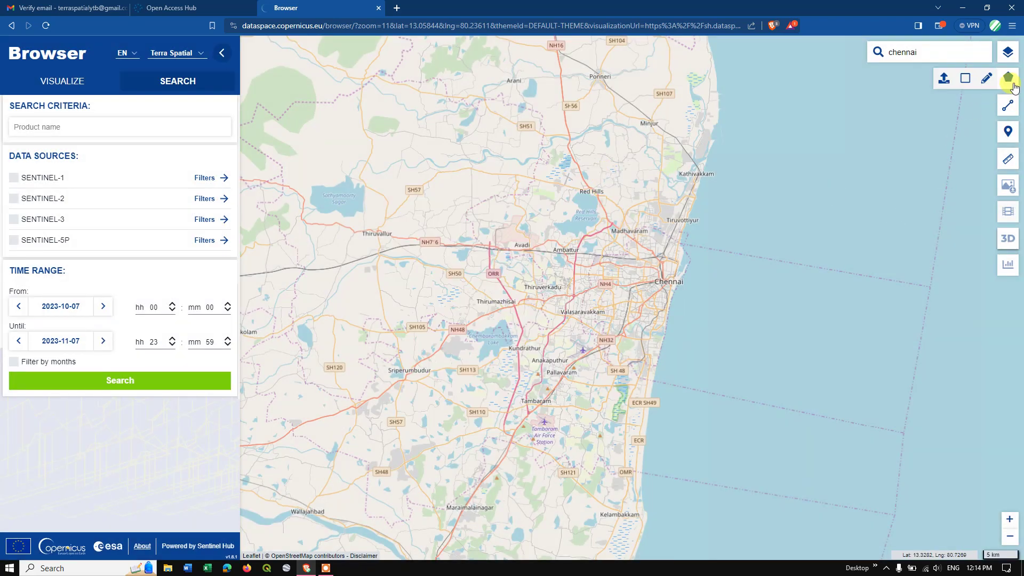
# Draw a 534.33 km² rectangle from near Red Hills to the sea south-east of Chennai
pyautogui.click(965, 80)
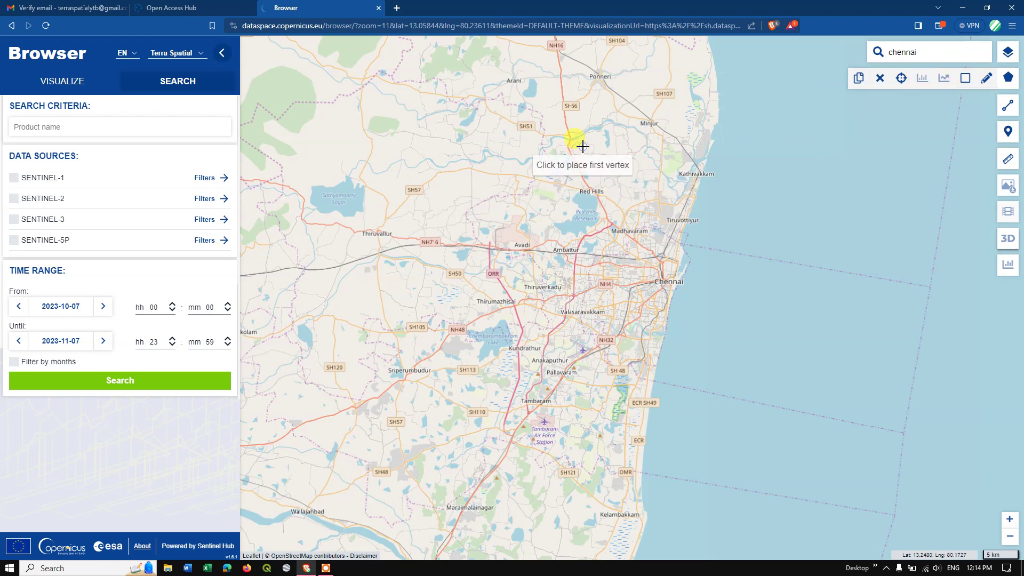
pyautogui.moveTo(587, 154); pyautogui.dragTo(622, 218)
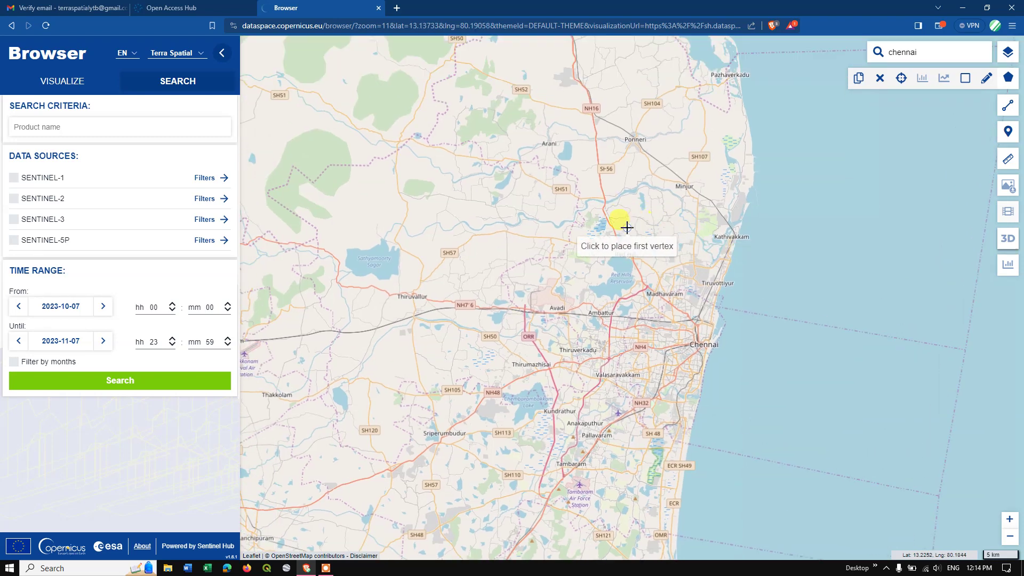
pyautogui.click(626, 228)
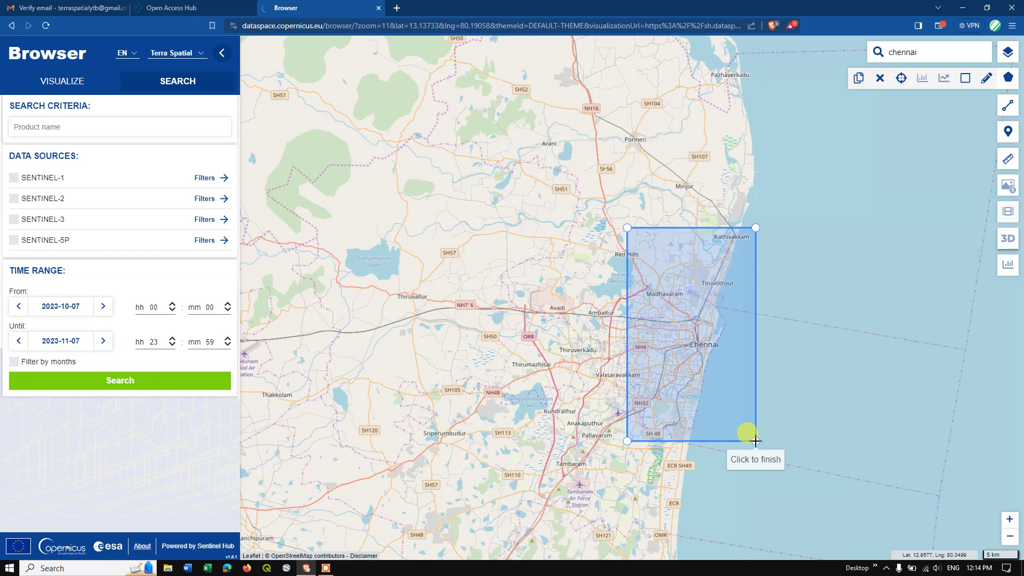
pyautogui.click(755, 441)
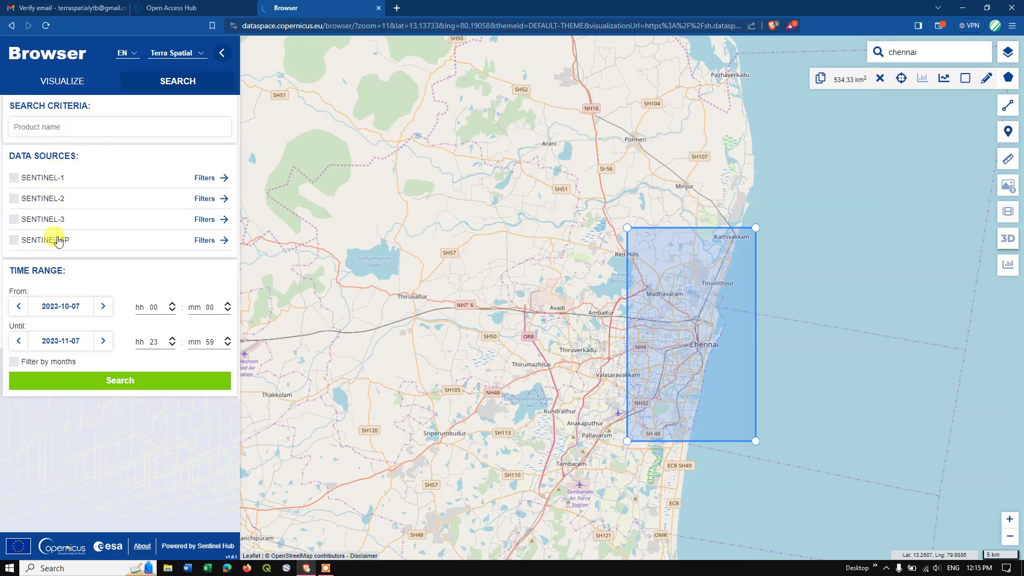
# Filter for Sentinel-2 with at most 5% cloud, dated 2023-03-01 to 2023-11-04
pyautogui.click(14, 199)
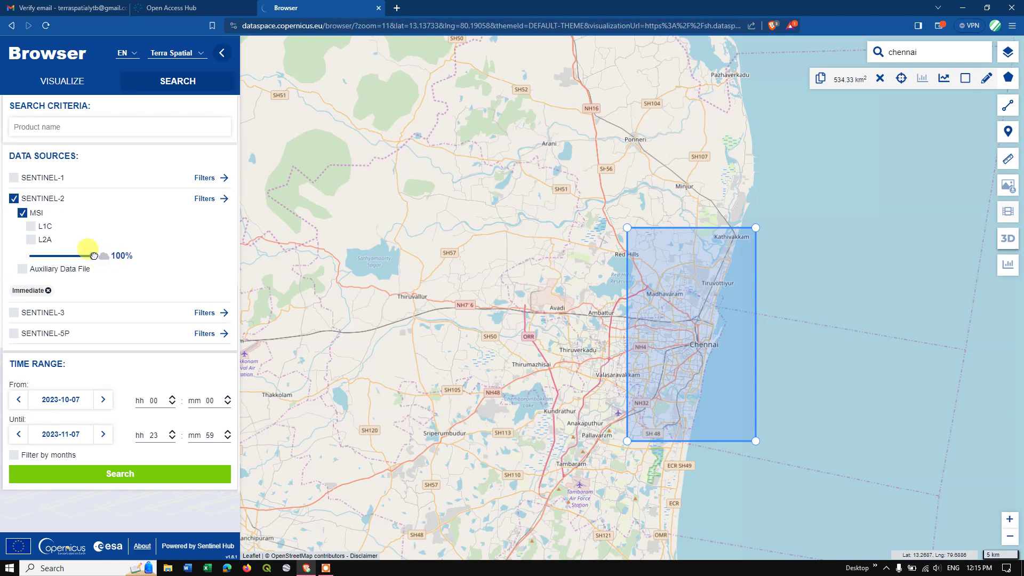
pyautogui.moveTo(94, 256); pyautogui.dragTo(34, 269)
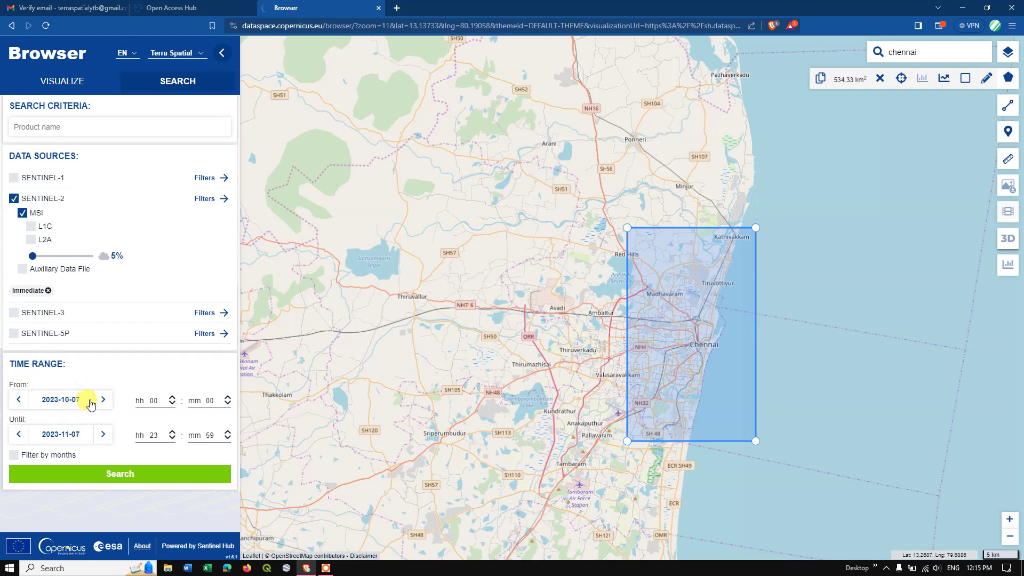
pyautogui.click(55, 401)
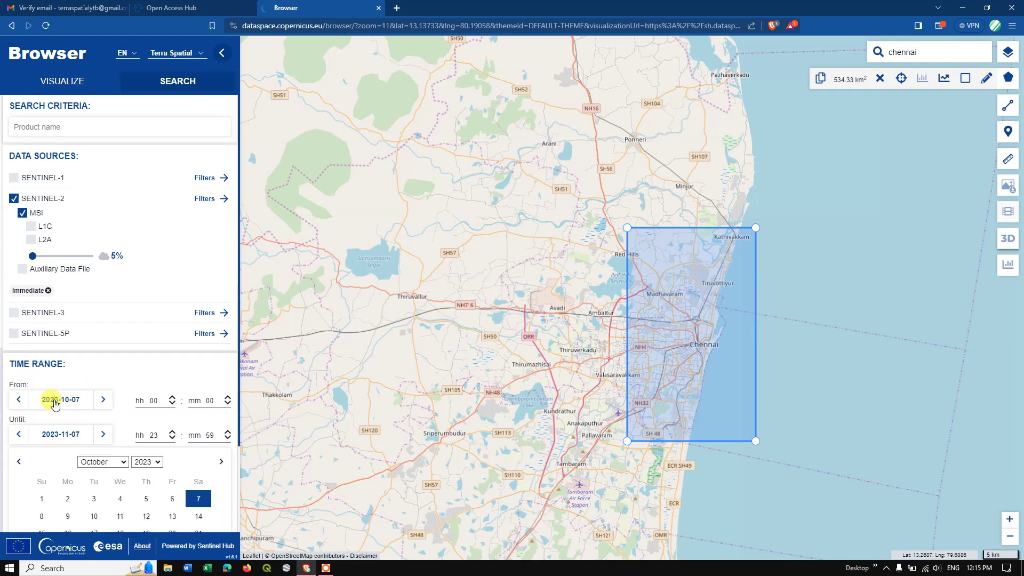
pyautogui.click(112, 470)
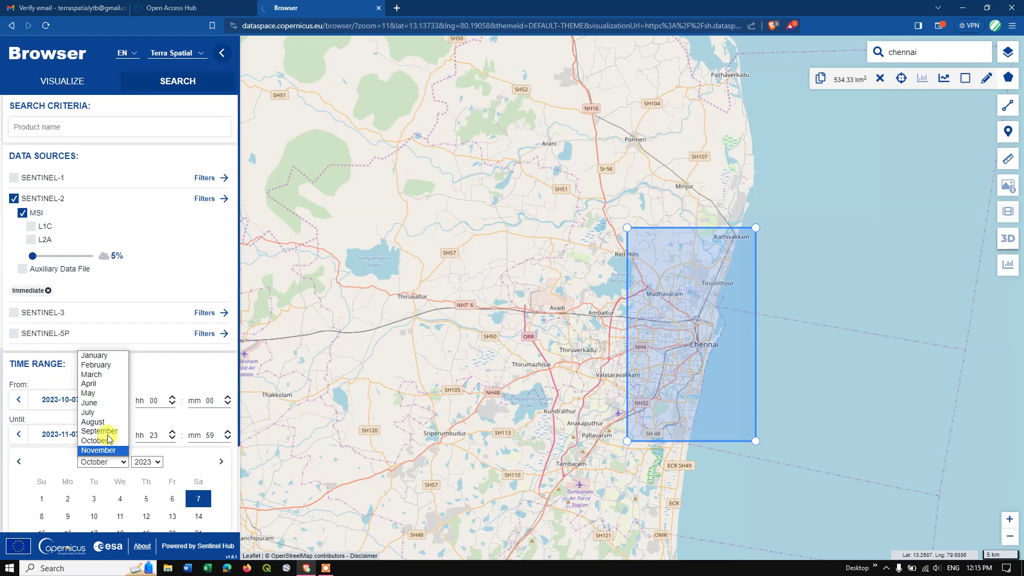
pyautogui.click(109, 376)
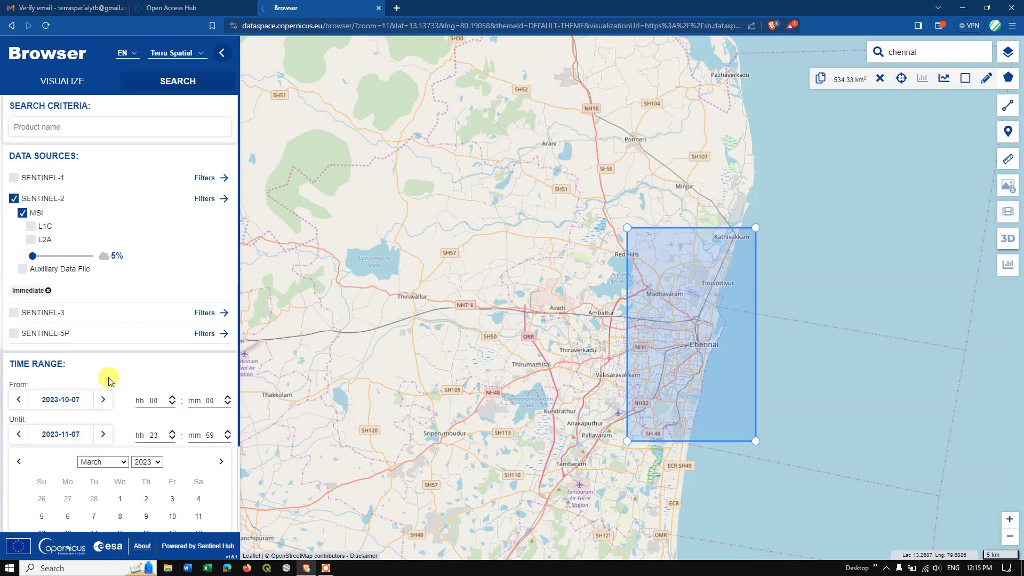
pyautogui.click(119, 498)
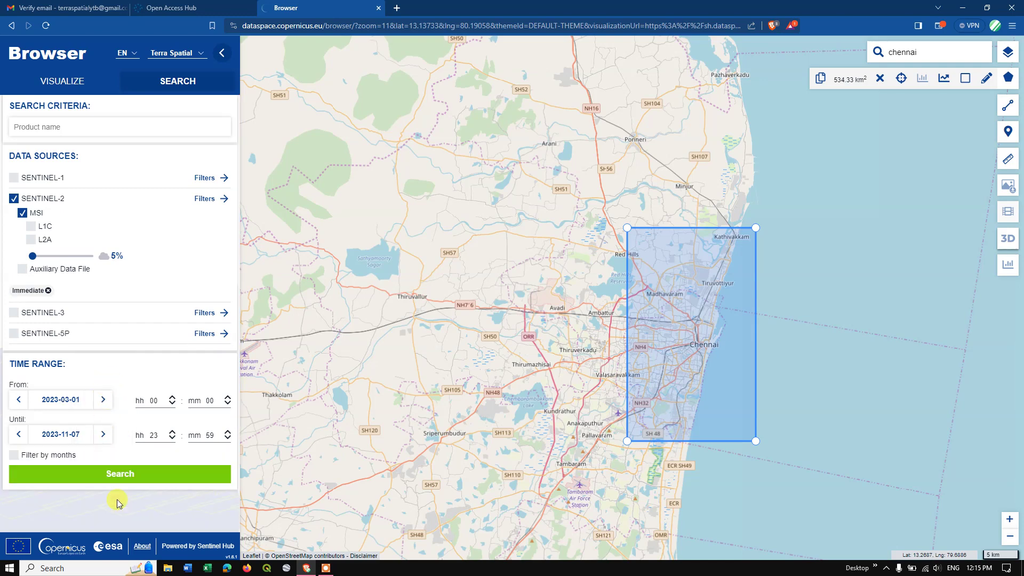
pyautogui.click(95, 441)
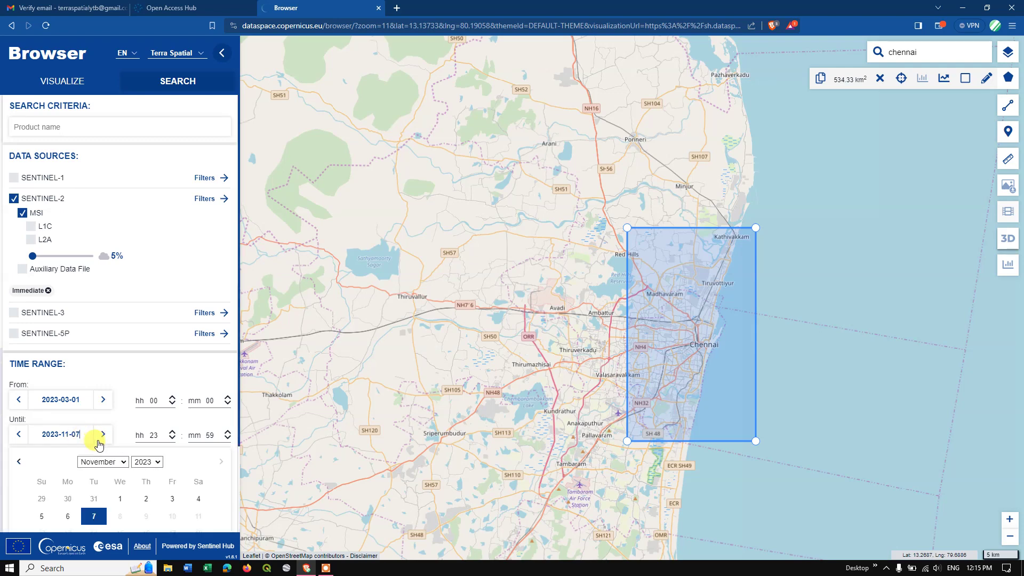
pyautogui.click(197, 499)
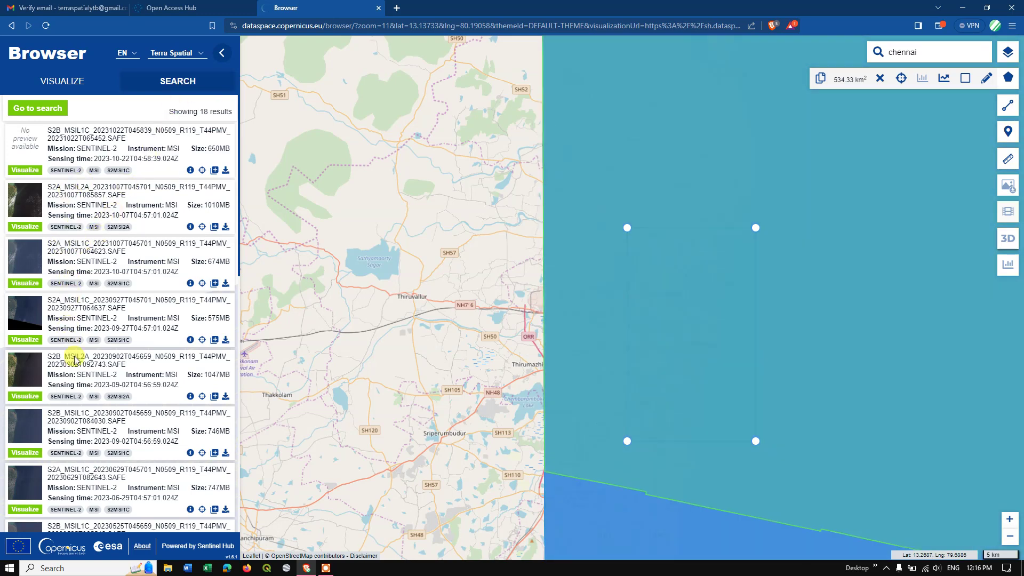
# Scroll through the 18 Sentinel-2 results listed for the Chennai rectangle
pyautogui.scroll(-1, 81, 359)
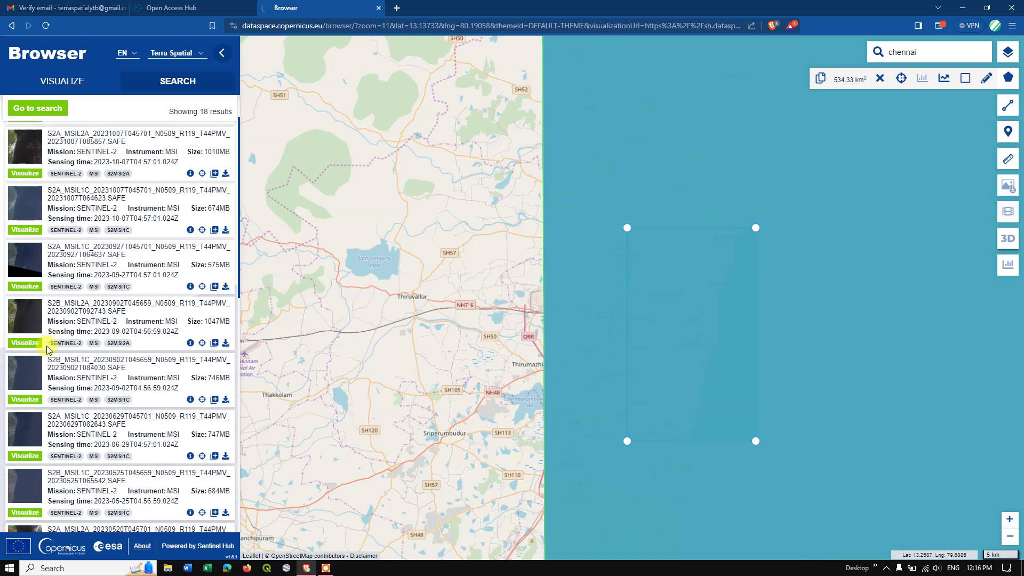
pyautogui.scroll(1, 138, 349)
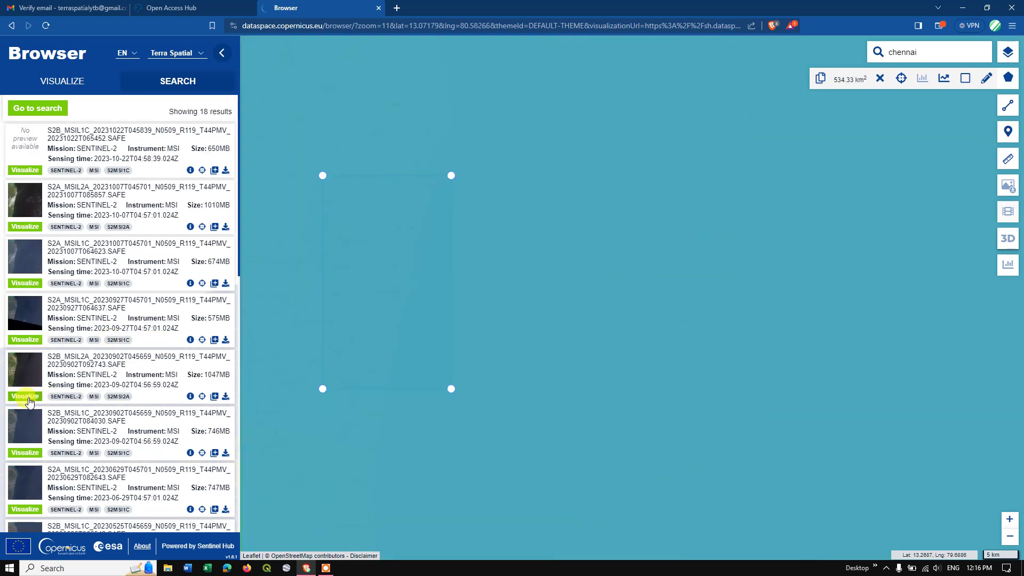
pyautogui.click(27, 397)
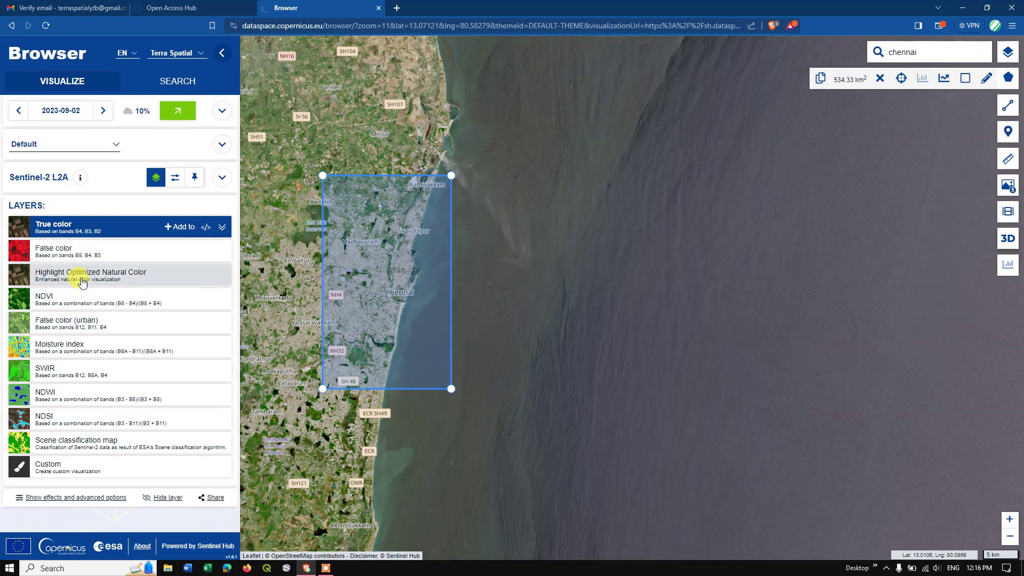
pyautogui.click(68, 301)
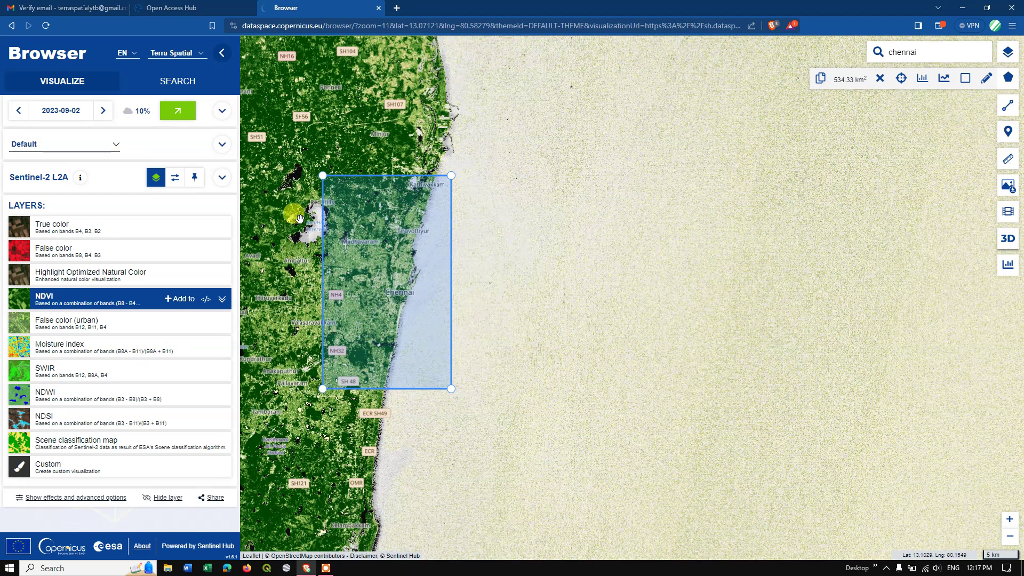
pyautogui.click(41, 346)
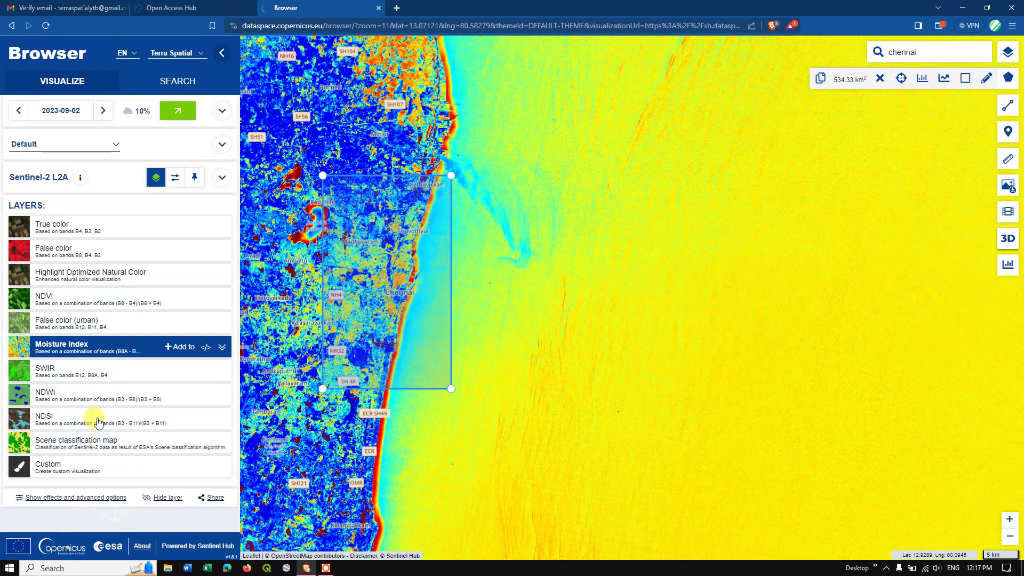
pyautogui.click(181, 81)
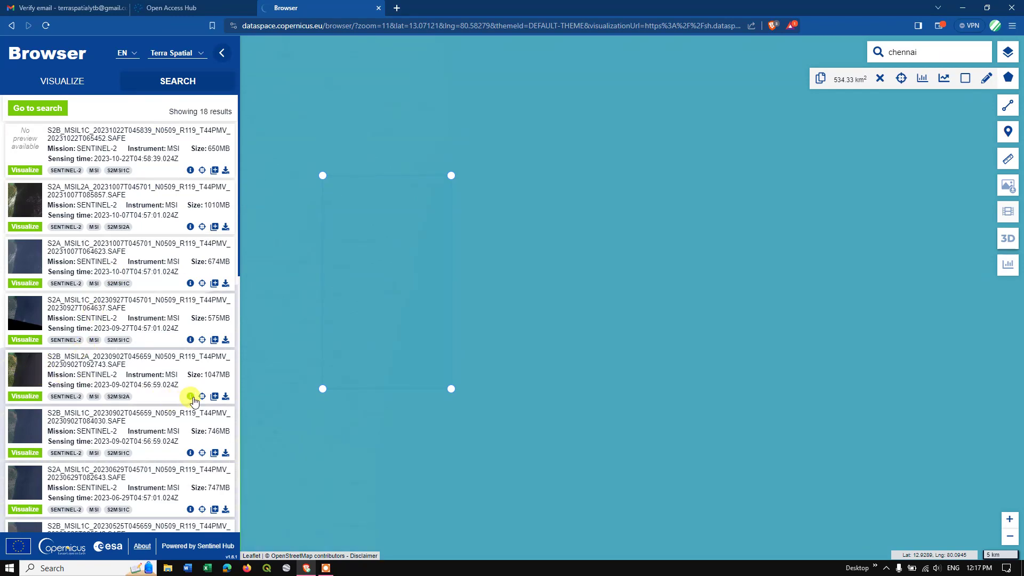
# Show the 2023-09-02 L2A product's attributes: size 1047MB, cloud cover 0.038092, tile 44PMV
pyautogui.click(190, 397)
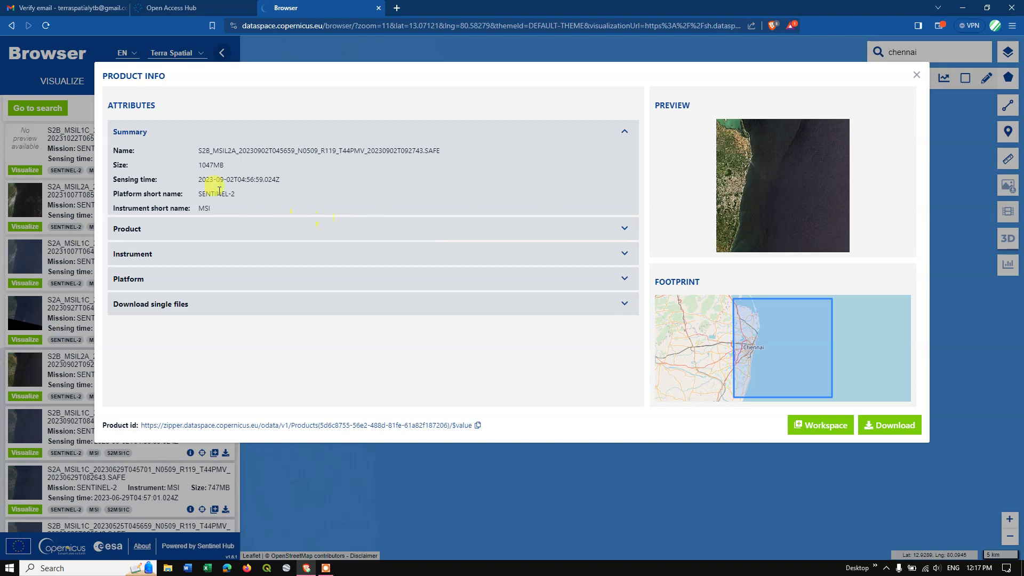
pyautogui.click(622, 230)
pyautogui.scroll(-1, 261, 237)
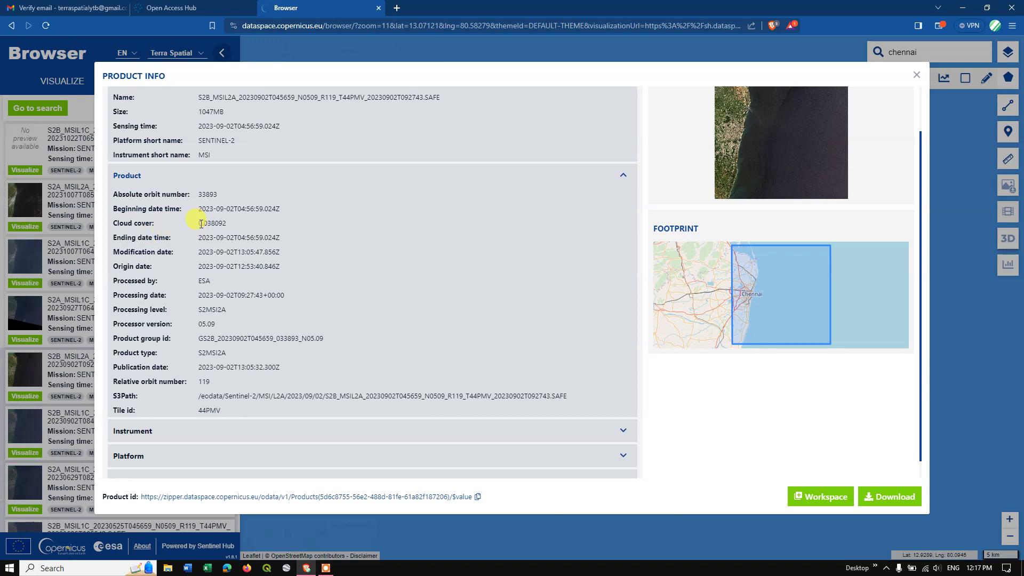
pyautogui.moveTo(199, 224); pyautogui.dragTo(231, 231)
pyautogui.click(257, 231)
pyautogui.scroll(-1, 197, 216)
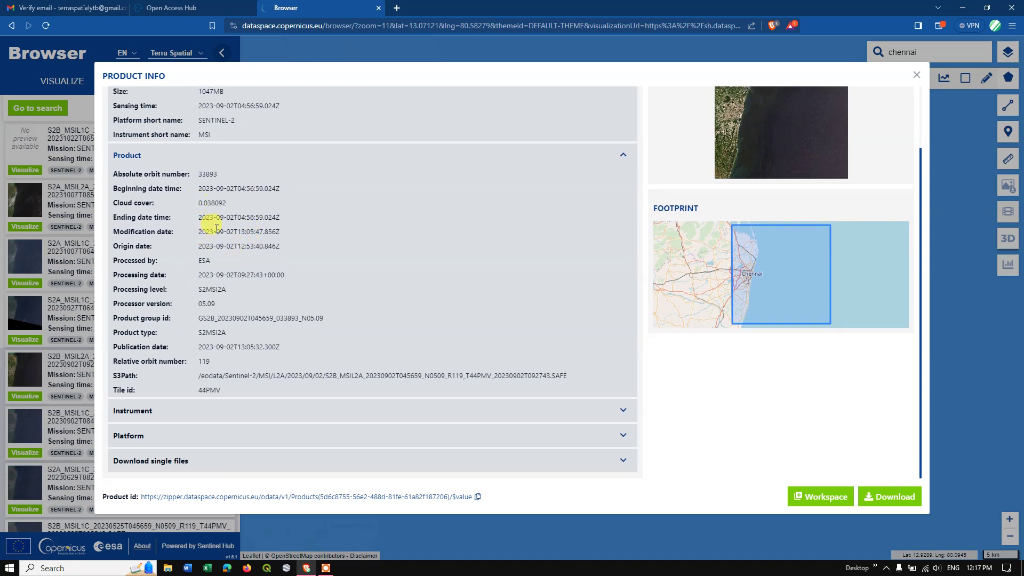
pyautogui.scroll(3, 242, 270)
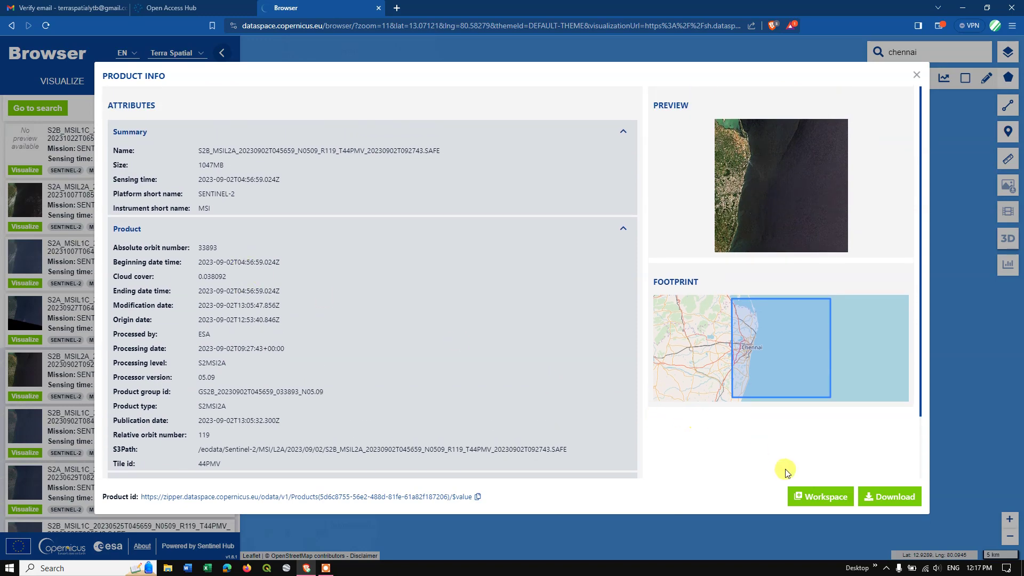
# Start the 1047MB download of the 2023-09-02 L2A product, zoom out, and select the Mark point of interest tool
pyautogui.click(881, 501)
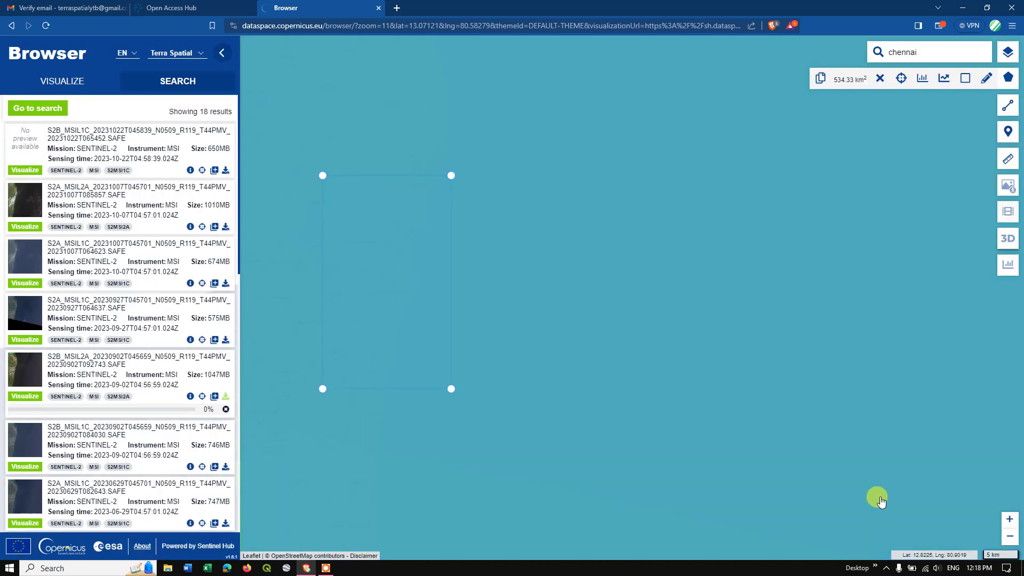
pyautogui.scroll(-1, 395, 471)
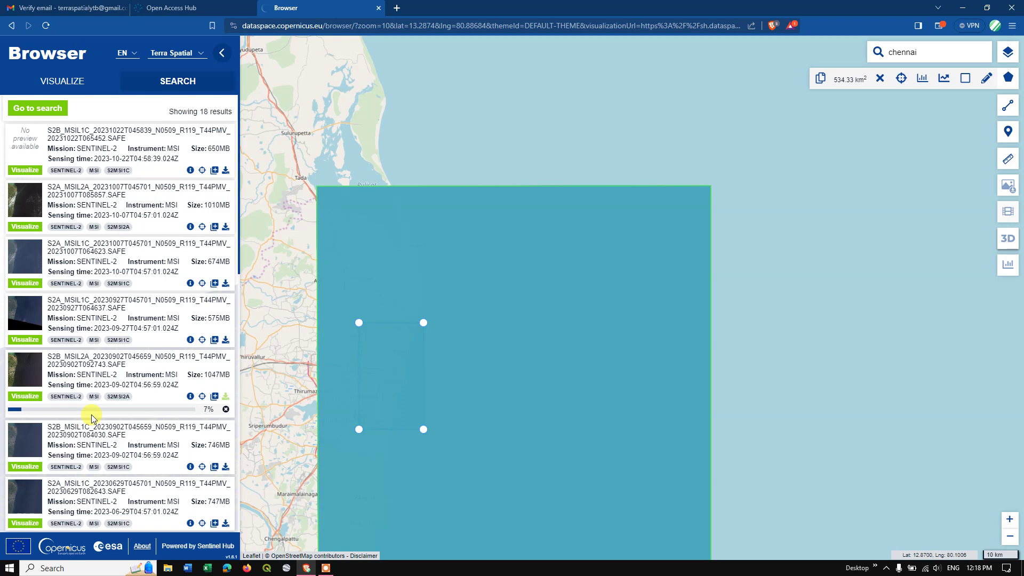
pyautogui.moveTo(1015, 110)
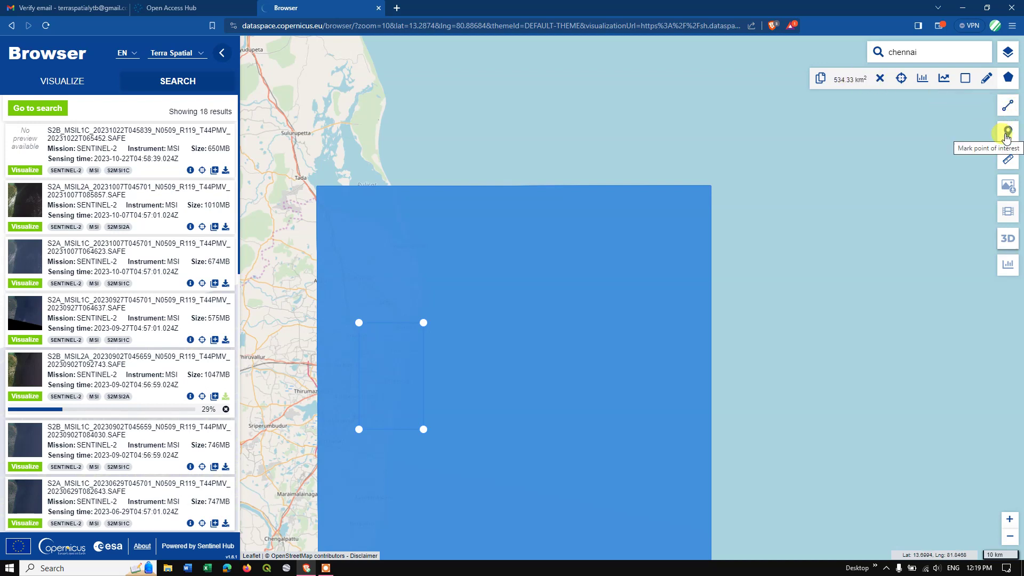
pyautogui.click(1008, 132)
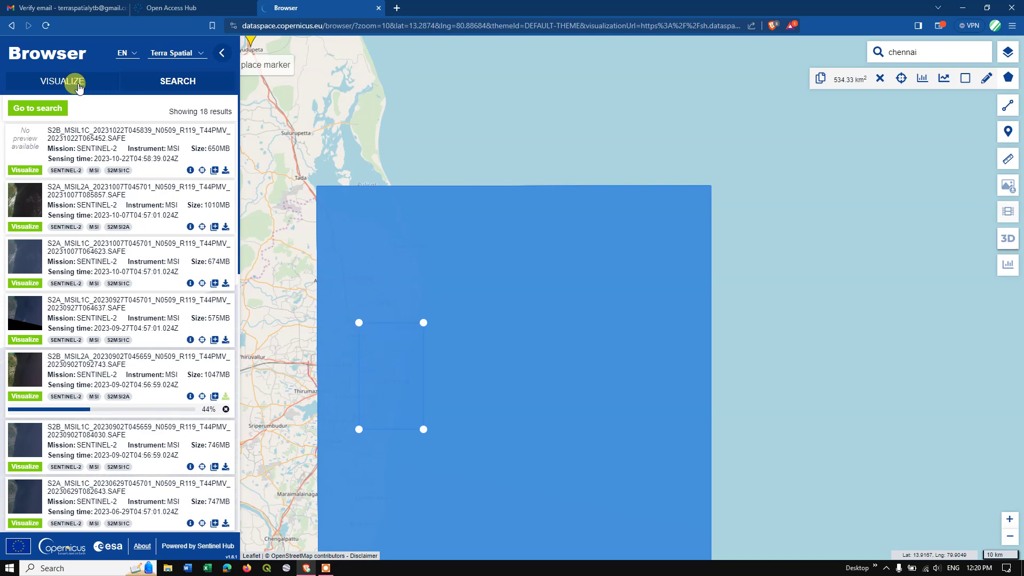
# Display the 2023-09-02 scene over Chennai with the Scene classification map layer
pyautogui.click(77, 85)
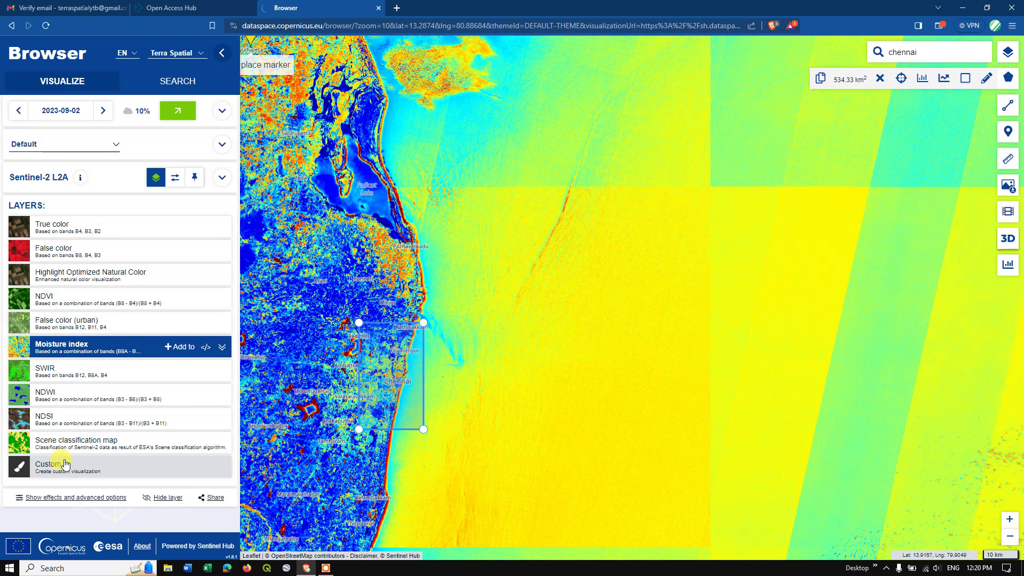
pyautogui.click(87, 443)
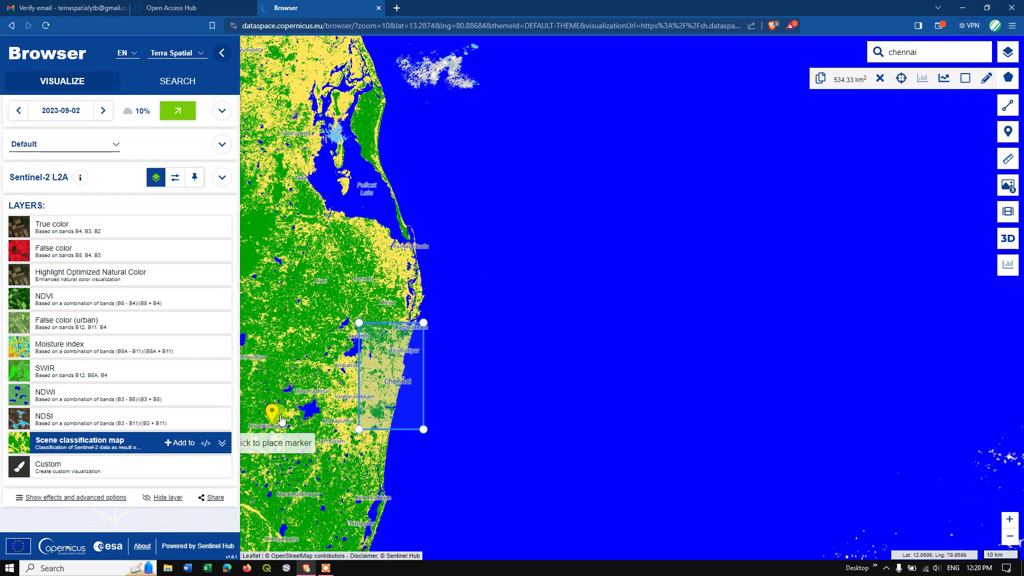
# Save the S2B_MSIL2A_20230902T045659 product as a WinRAR ZIP in TerraSpatial\downloads
pyautogui.click(185, 82)
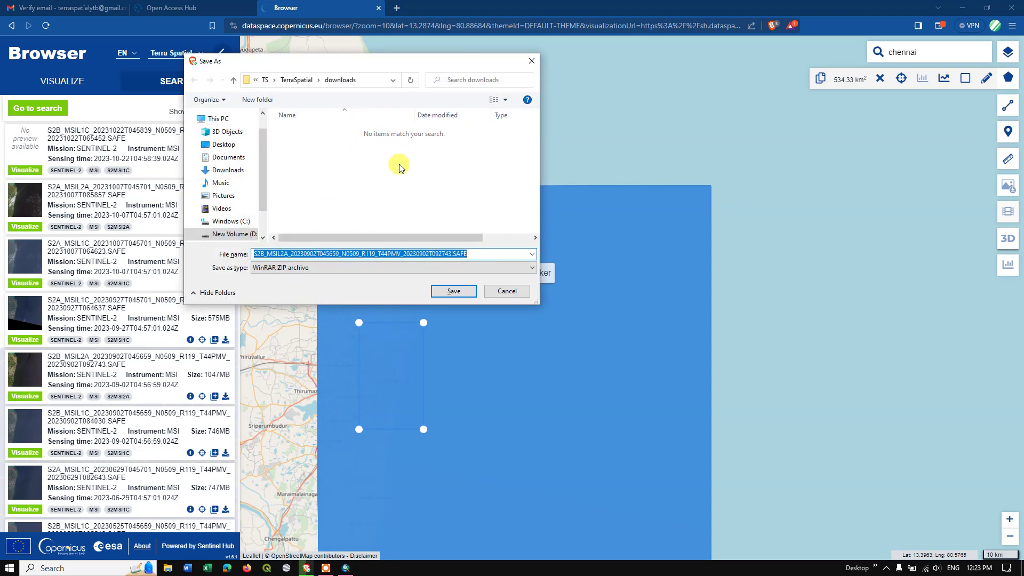
pyautogui.click(455, 291)
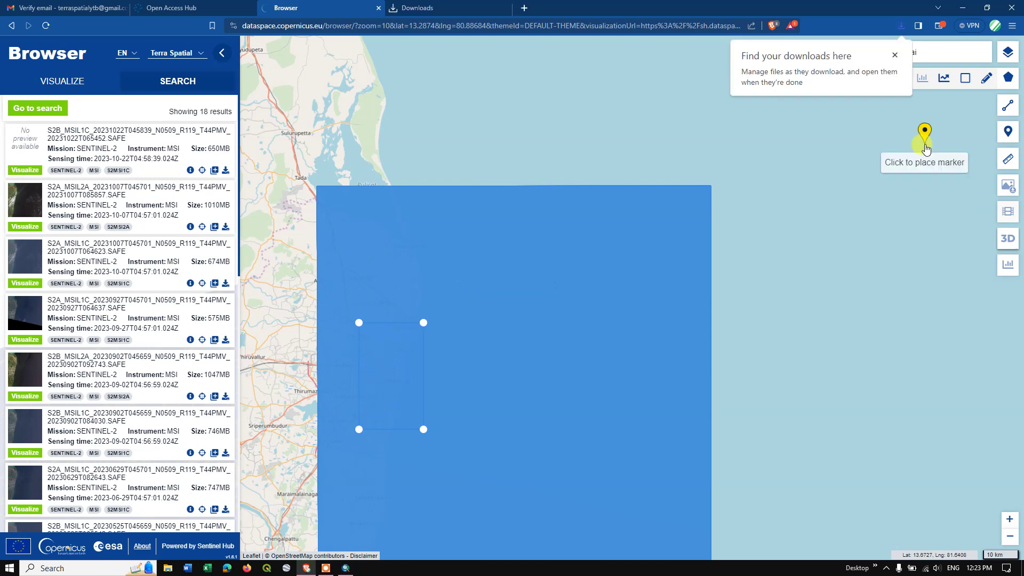
# From Brave's Downloads page, reveal the 1,072,155 KB S2B_MSIL2A_20230902 ZIP in File Explorer
pyautogui.click(1012, 25)
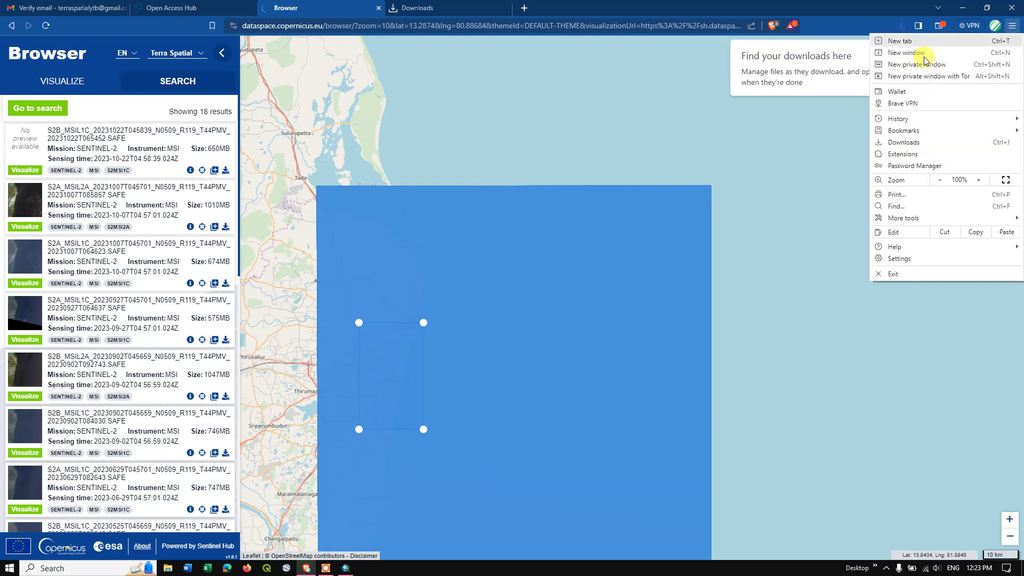
pyautogui.click(891, 141)
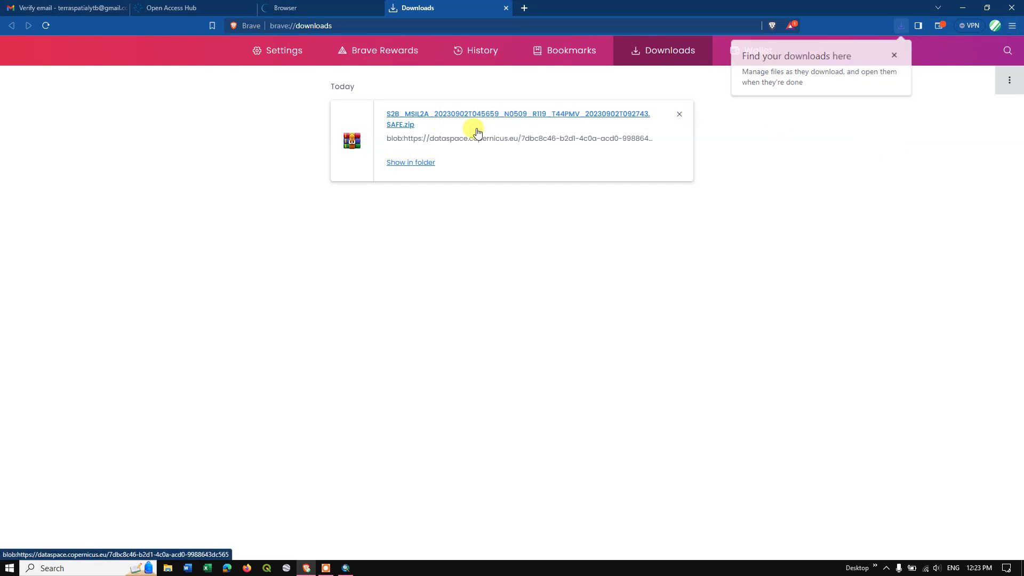
pyautogui.click(421, 164)
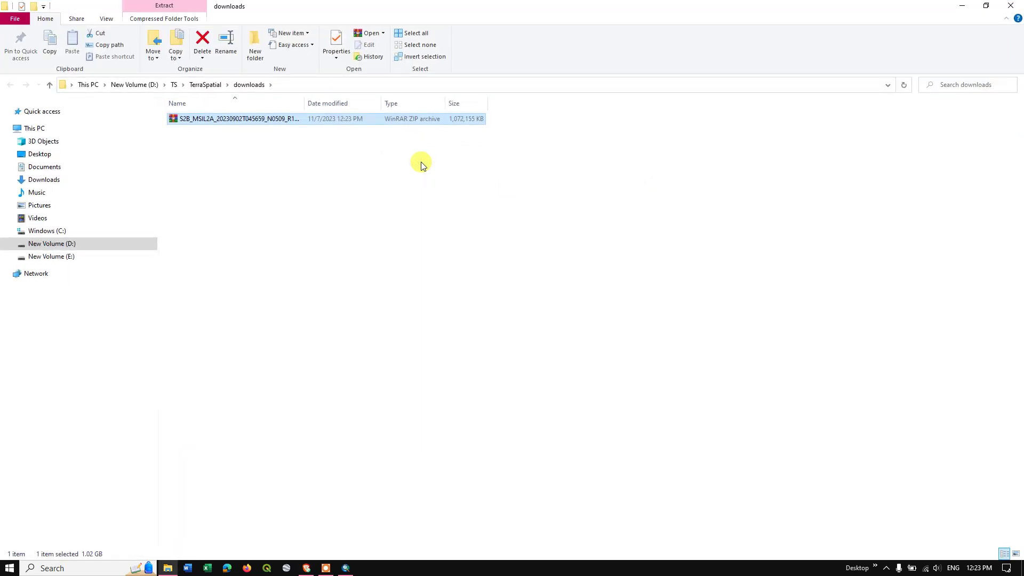
# Extract the ZIP here and open .SAFE > GRANULE > L2A_T44PMV > IMG_DATA
pyautogui.rightClick(277, 120)
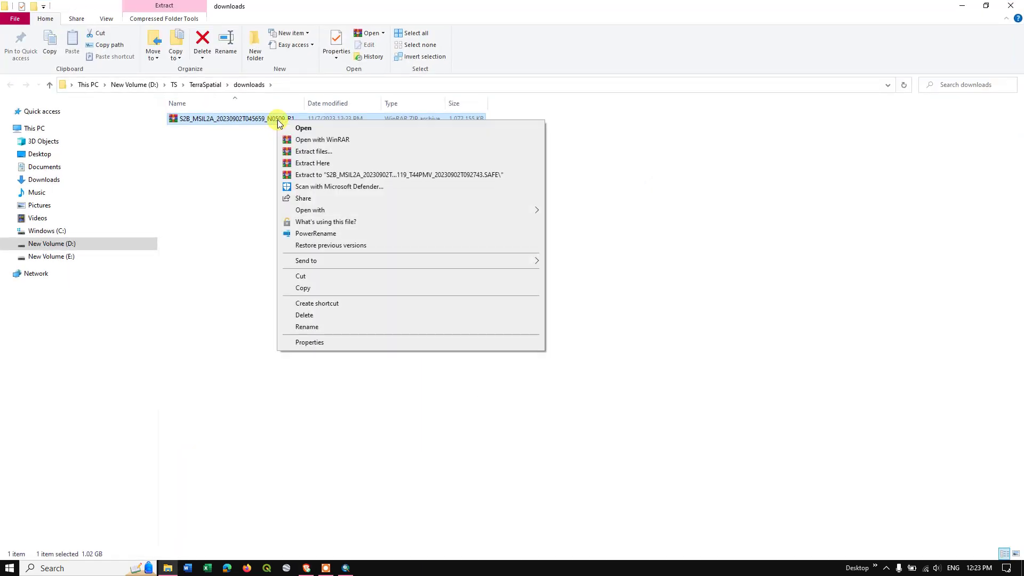
pyautogui.click(312, 163)
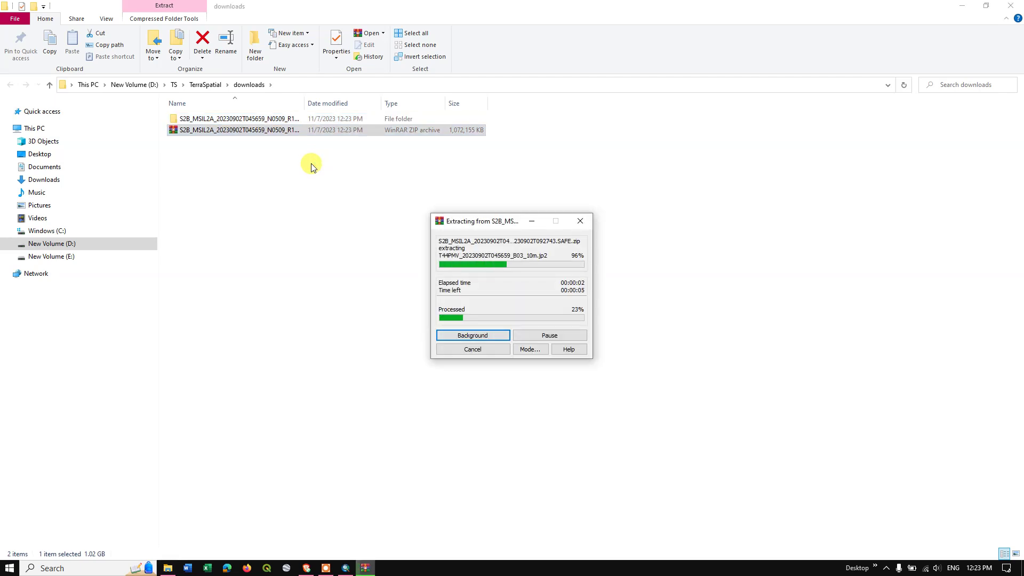
pyautogui.doubleClick(250, 118)
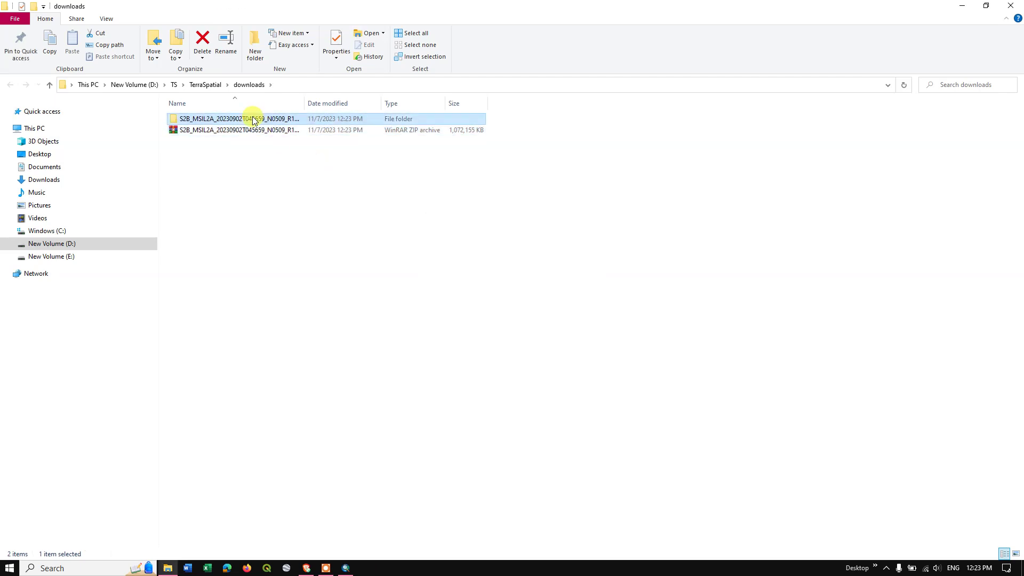
pyautogui.doubleClick(235, 131)
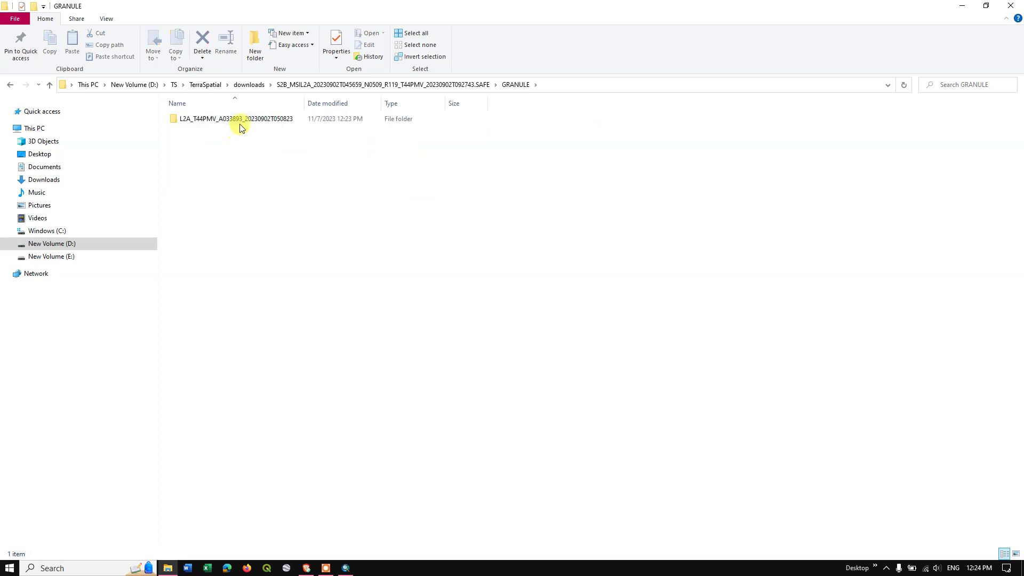
pyautogui.doubleClick(239, 120)
pyautogui.doubleClick(236, 130)
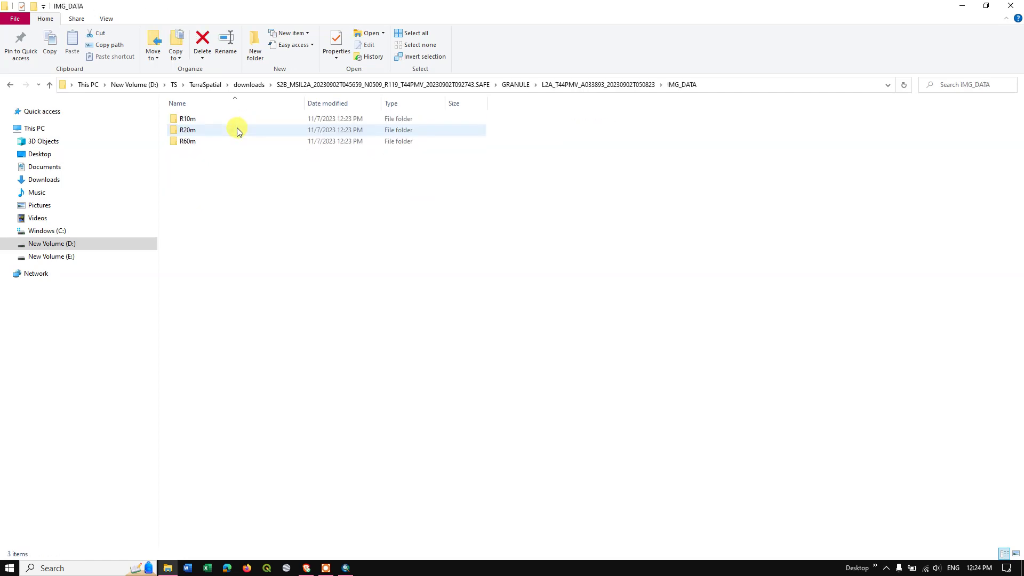
# Inspect the R10m, R20m and R60m JP2 band folders, returning to IMG_DATA after each
pyautogui.doubleClick(242, 120)
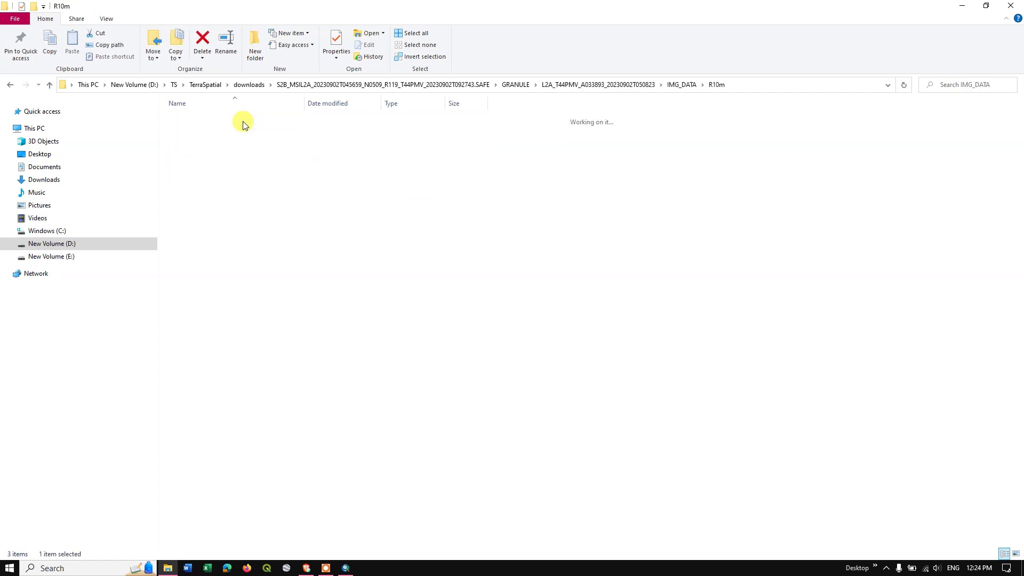
pyautogui.click(49, 85)
pyautogui.doubleClick(206, 134)
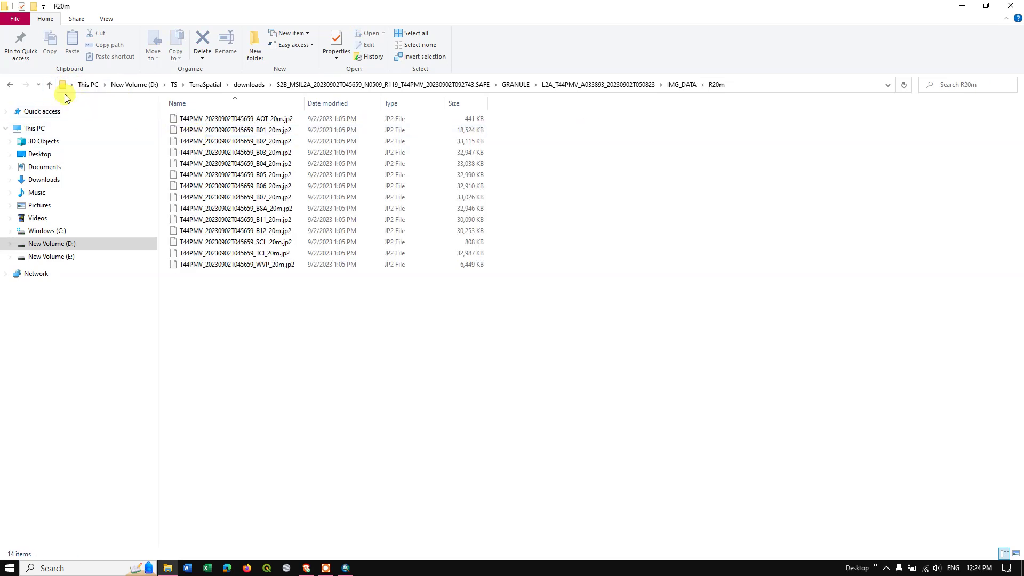
pyautogui.click(49, 85)
pyautogui.doubleClick(200, 142)
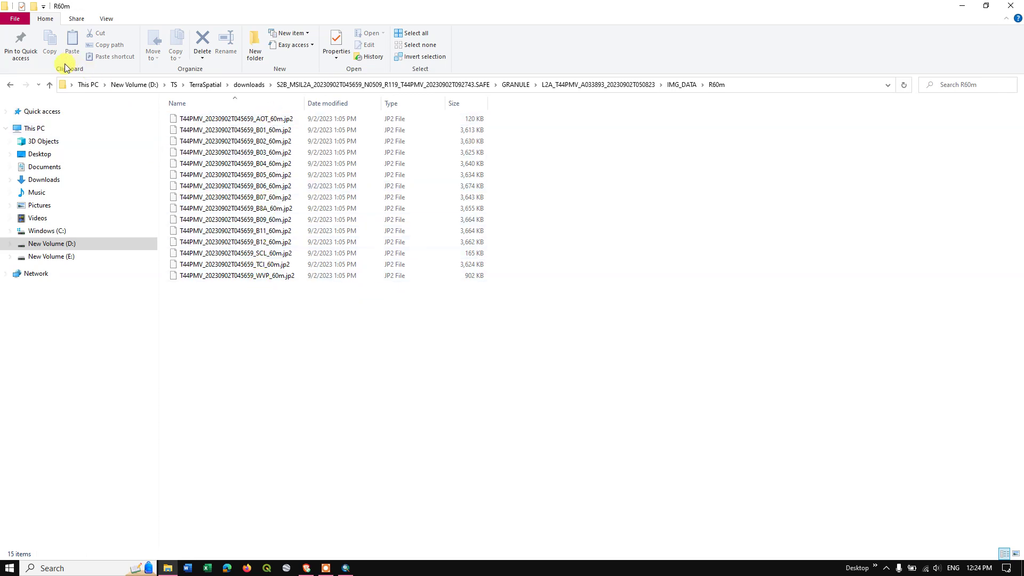
pyautogui.click(50, 85)
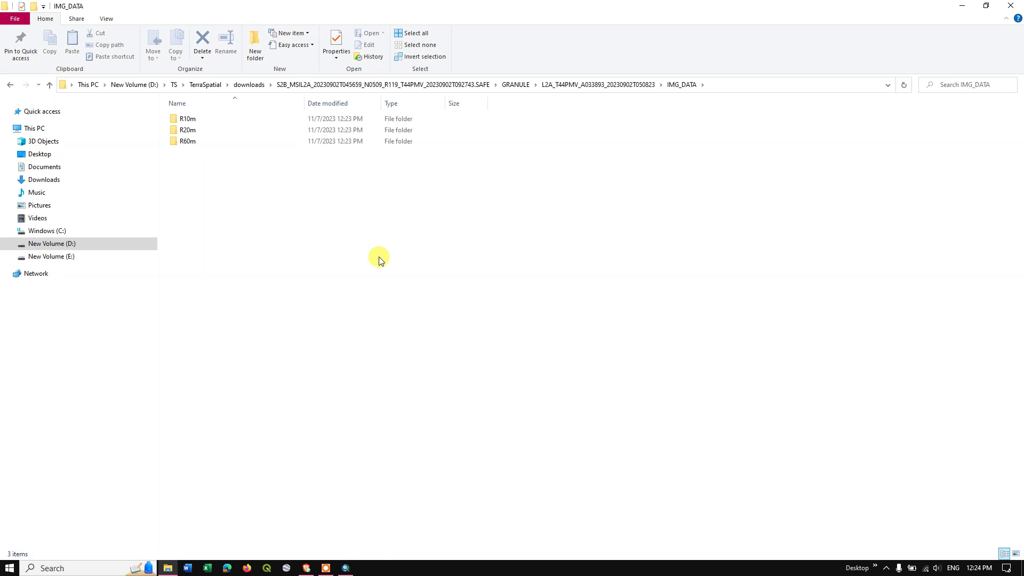
pyautogui.hotkey('alt', 'Tab')
# Add the R10m AOT, B02, B03, B04 and B08 JP2 band images to the map
pyautogui.click(146, 34)
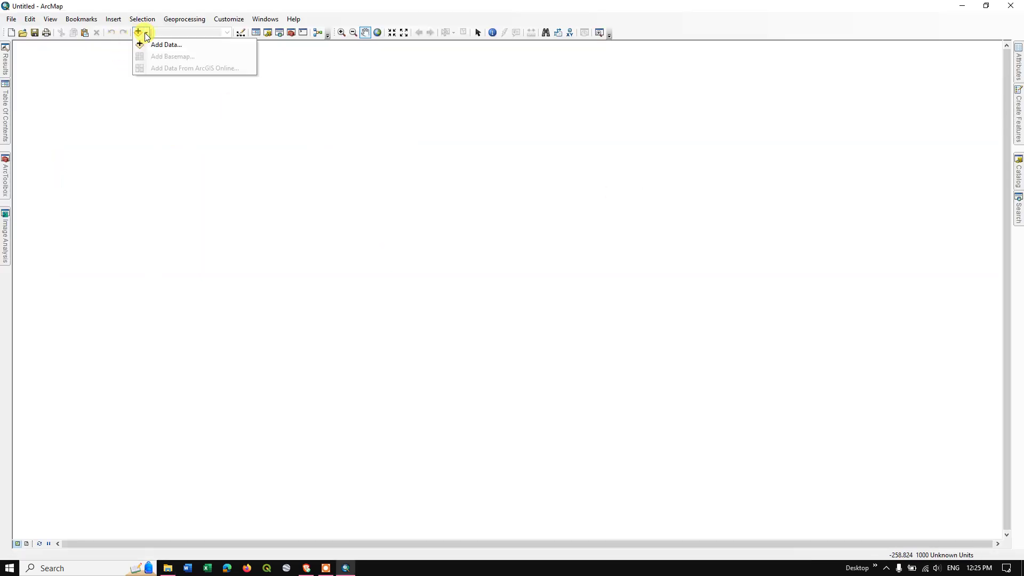
pyautogui.click(165, 45)
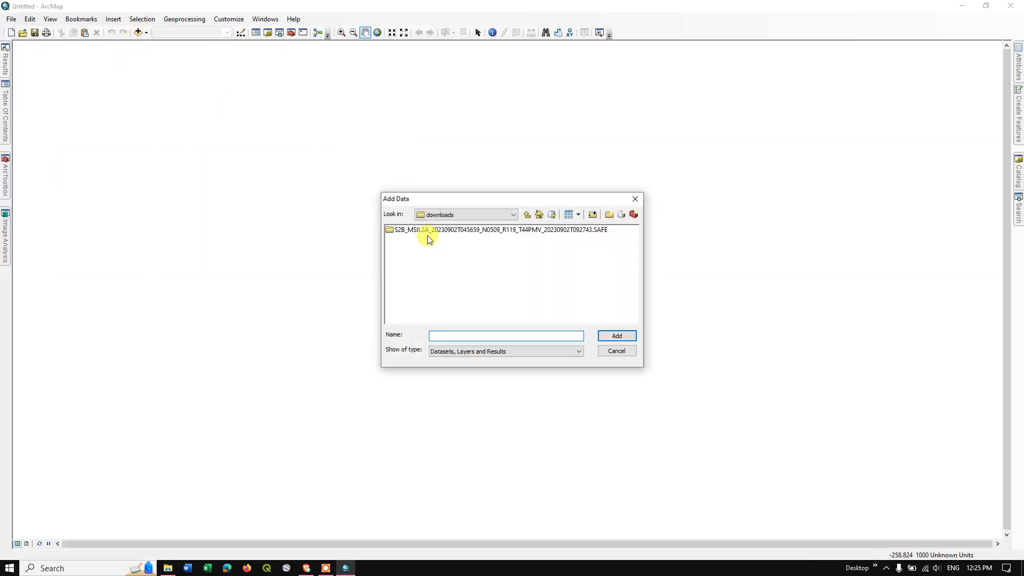
pyautogui.doubleClick(429, 231)
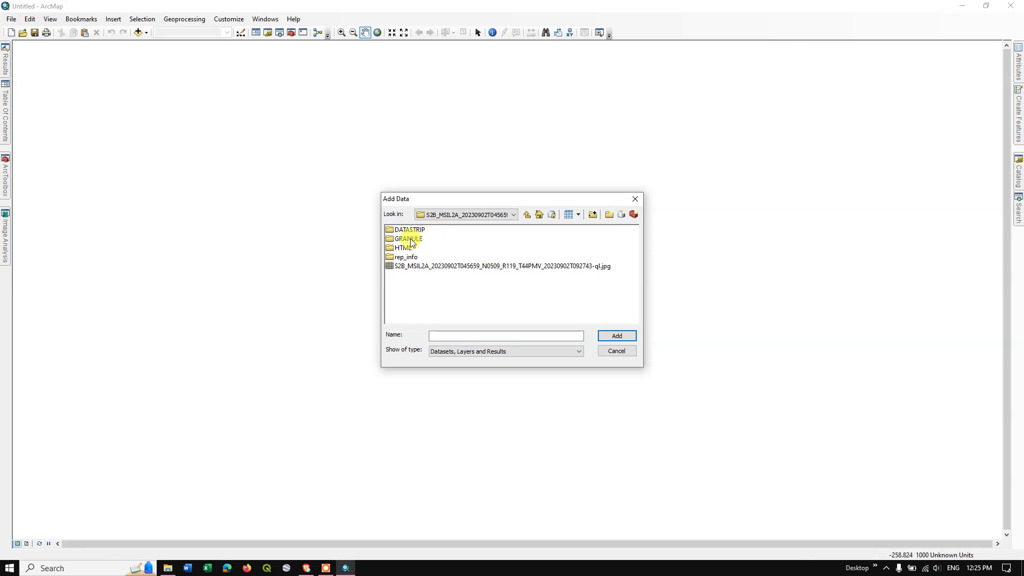
pyautogui.doubleClick(410, 239)
pyautogui.doubleClick(416, 232)
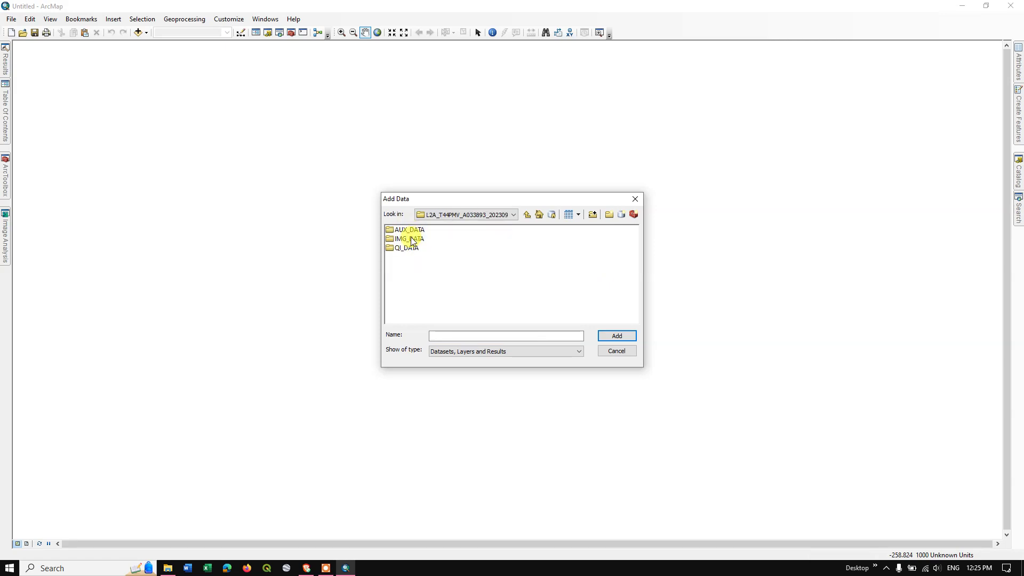
pyautogui.doubleClick(413, 240)
pyautogui.doubleClick(402, 233)
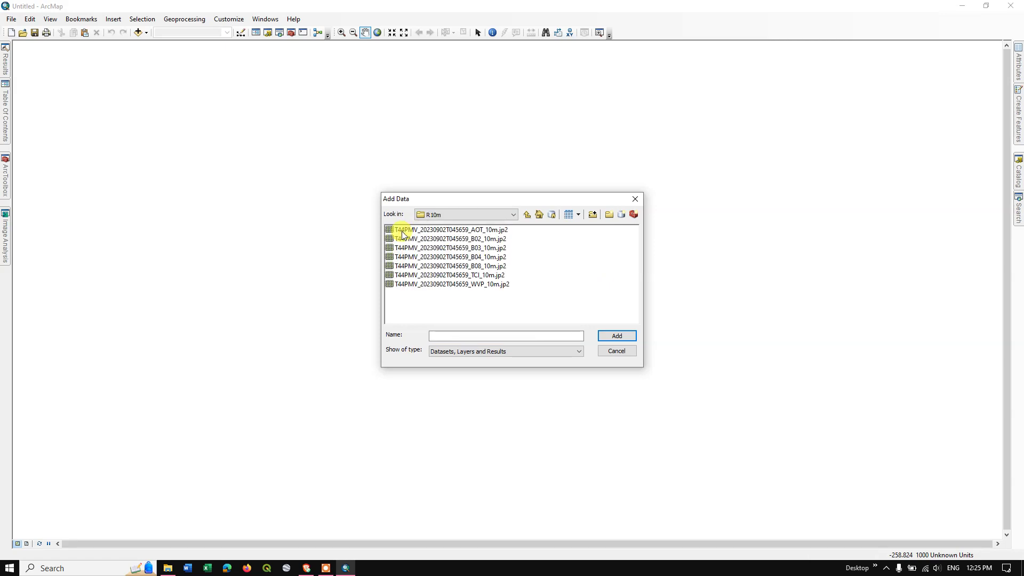
pyautogui.click(465, 230)
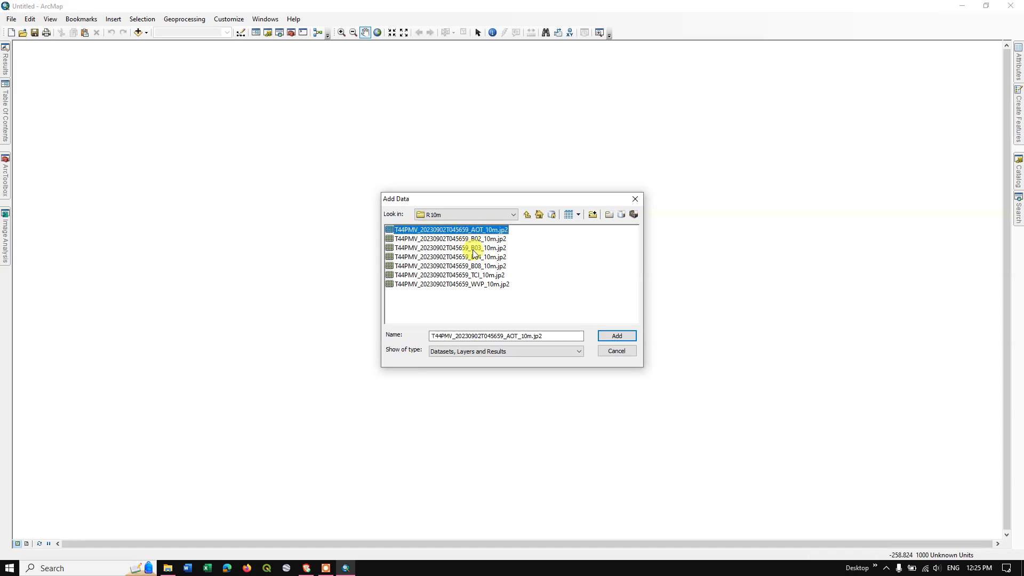
pyautogui.keyDown('shift'); pyautogui.click(474, 266); pyautogui.keyUp('shift')
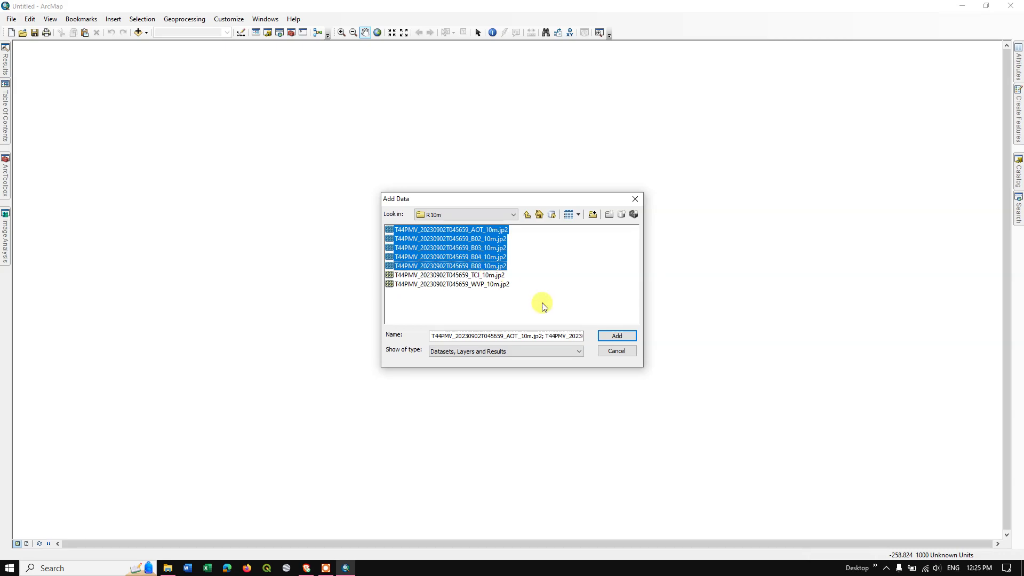
pyautogui.click(618, 336)
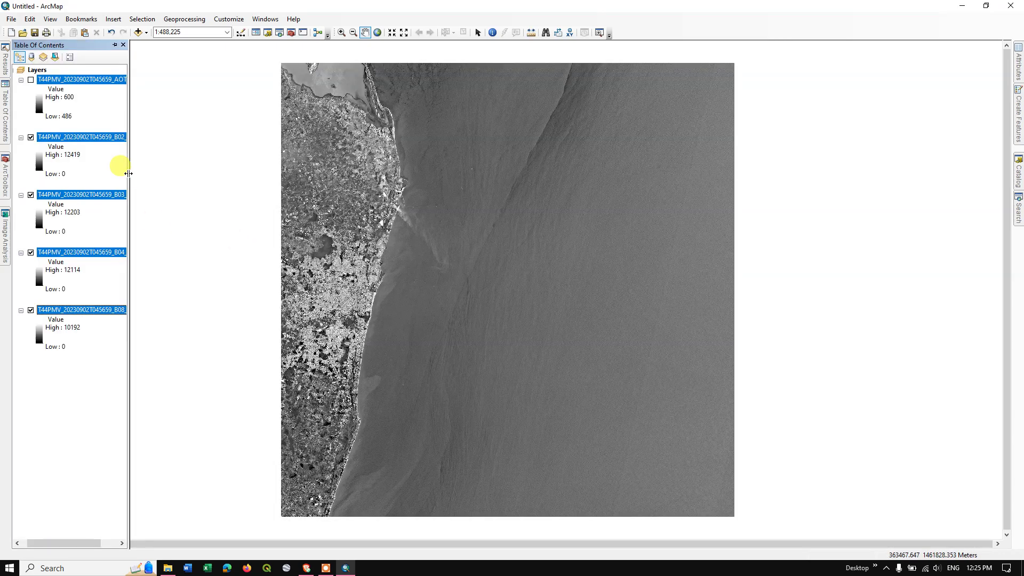
# Widen the layer list to show full names and zoom in on Chennai's coastline
pyautogui.moveTo(128, 173); pyautogui.dragTo(208, 199)
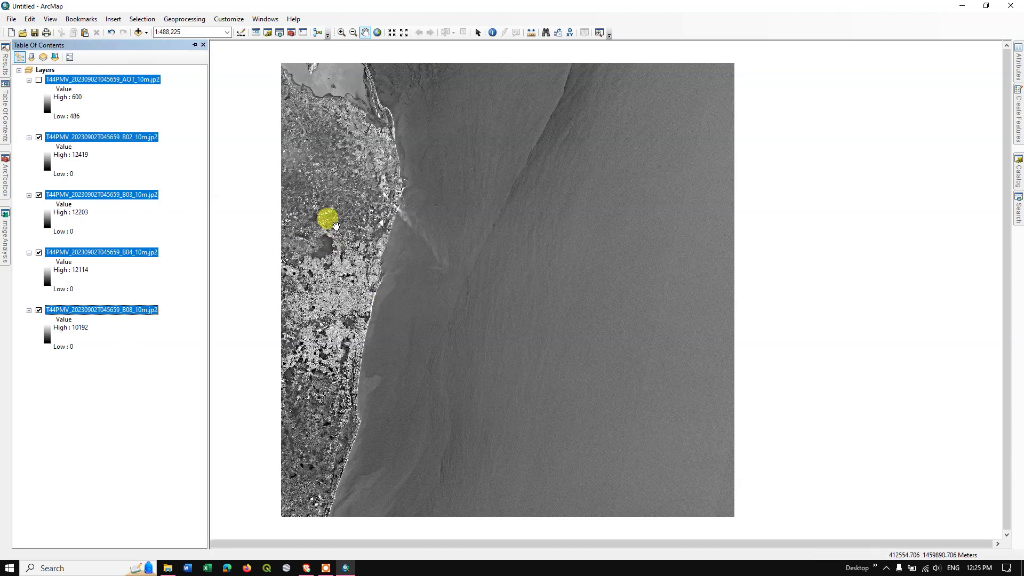
pyautogui.scroll(-6, 343, 304)
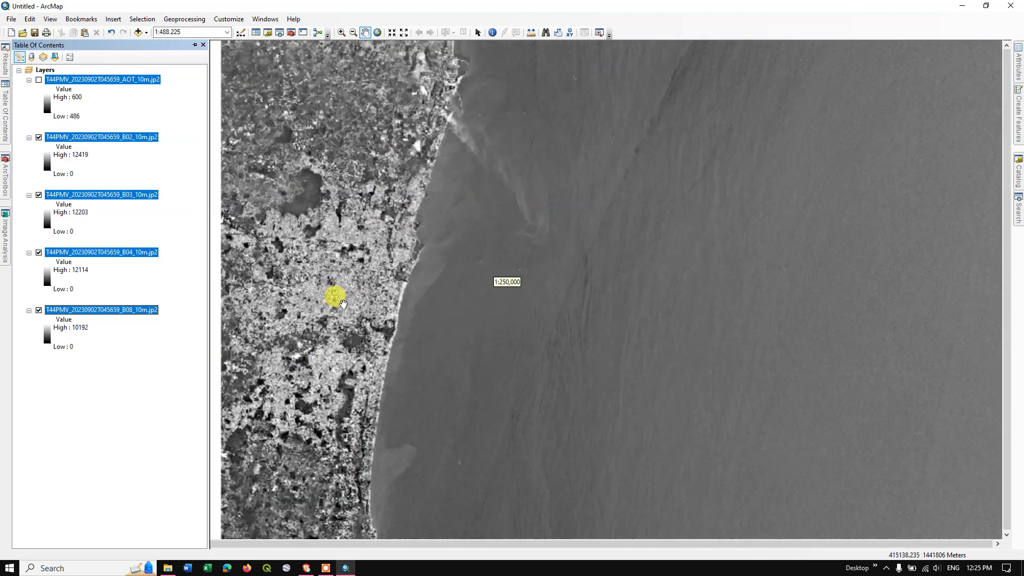
pyautogui.scroll(-2, 342, 304)
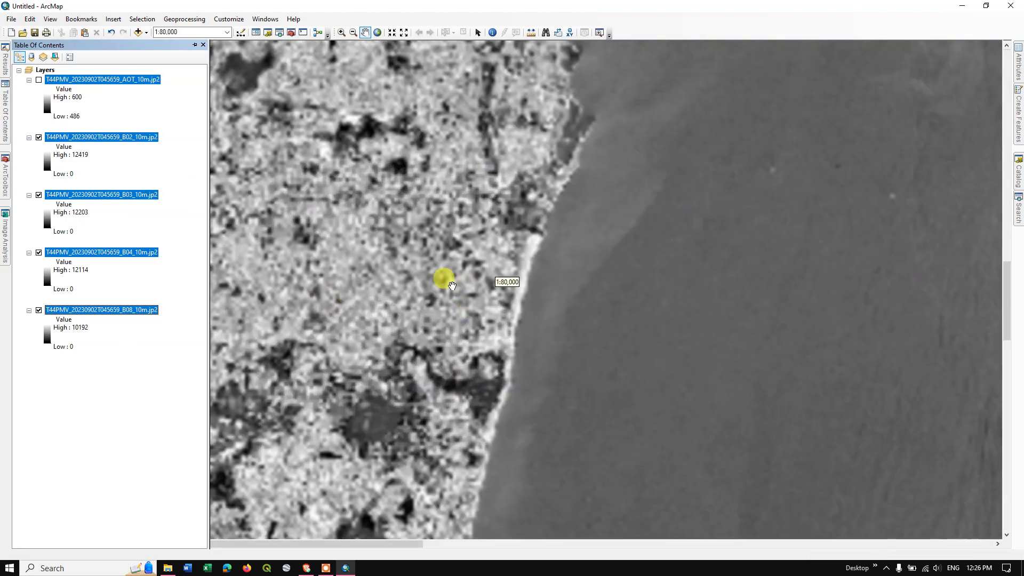
pyautogui.scroll(-2, 408, 237)
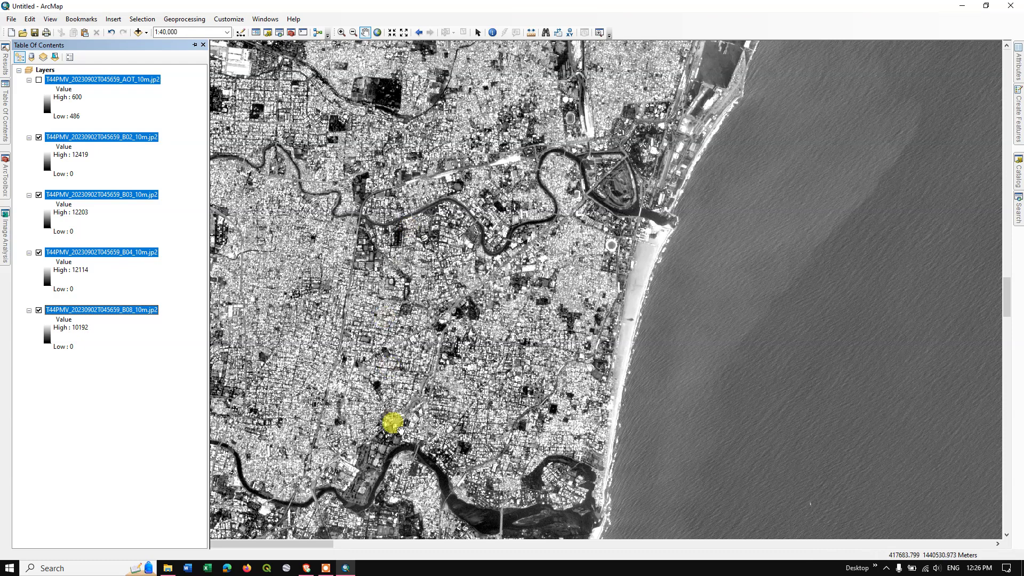
# Back in Brave, check the Open Access Hub, then visualize the 2023-09-02 L2A result
pyautogui.click(306, 568)
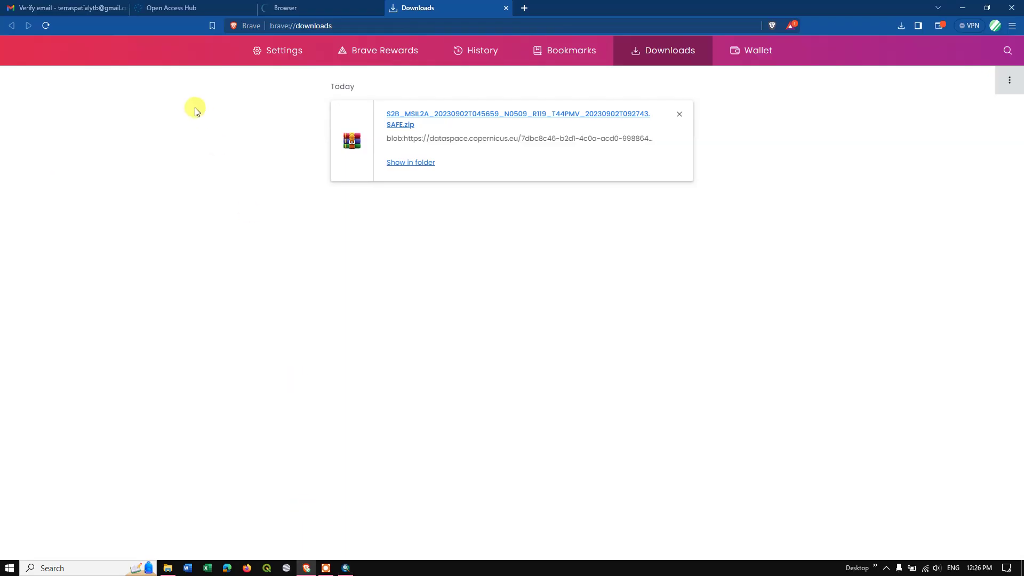
pyautogui.click(189, 6)
pyautogui.click(286, 8)
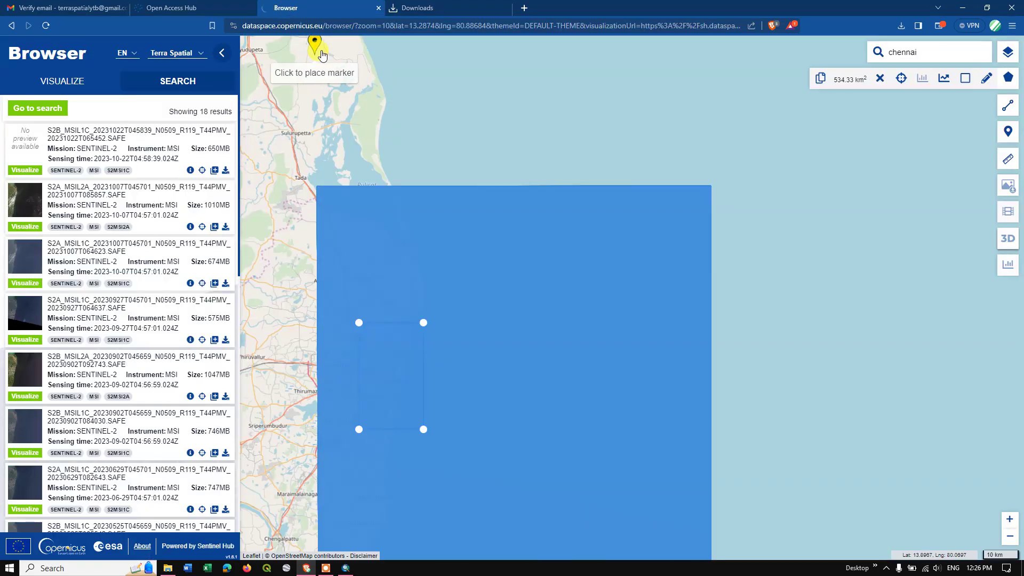
pyautogui.click(203, 9)
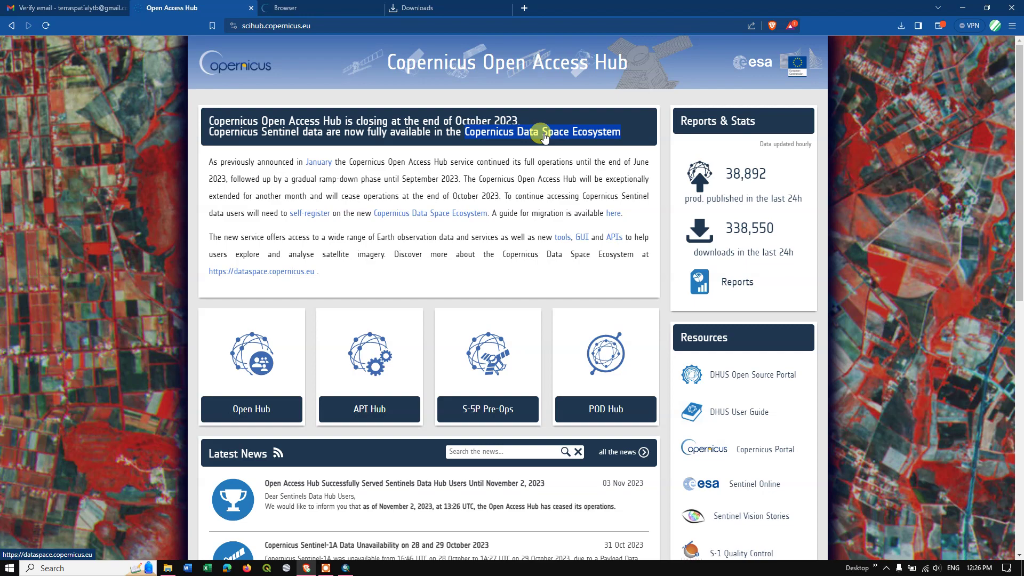
pyautogui.click(301, 7)
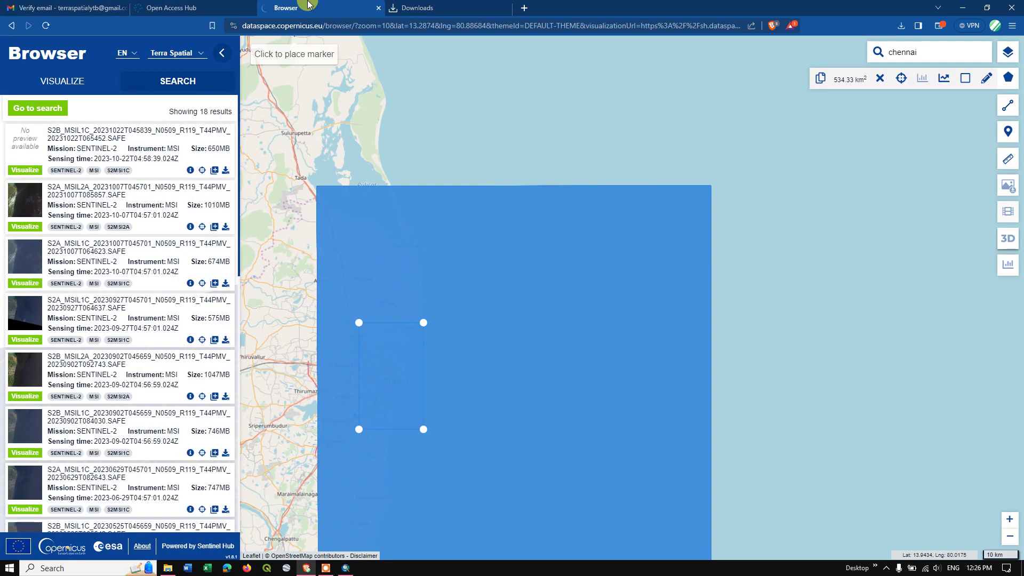
pyautogui.click(66, 78)
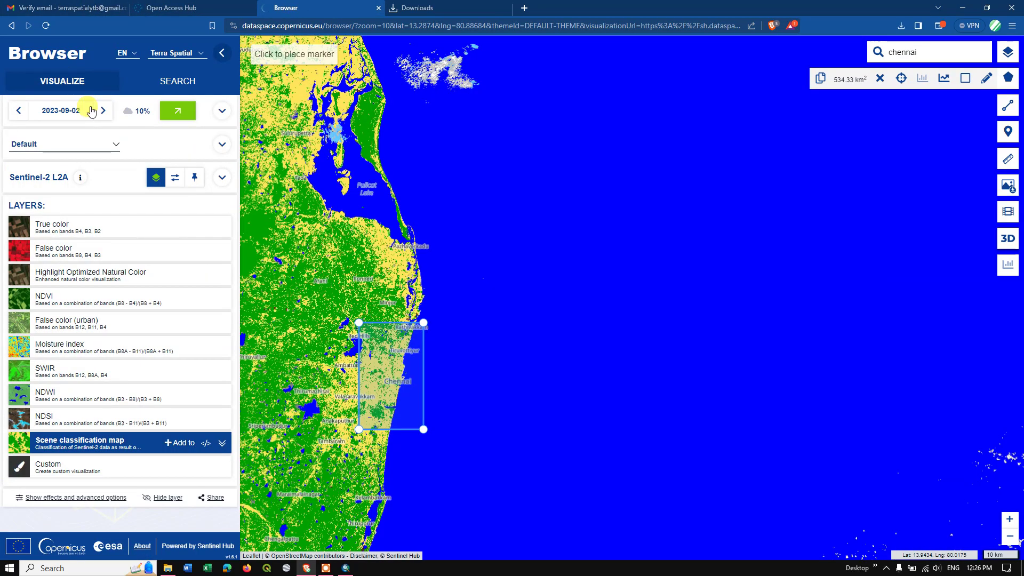